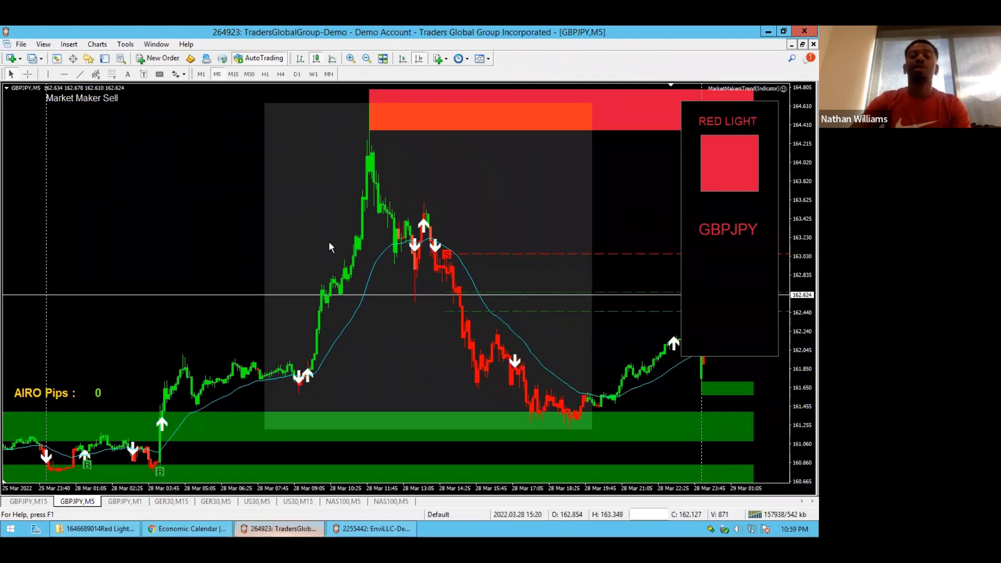
Step: Open a new GBPJPY chart
drag(615, 210, 578, 225)
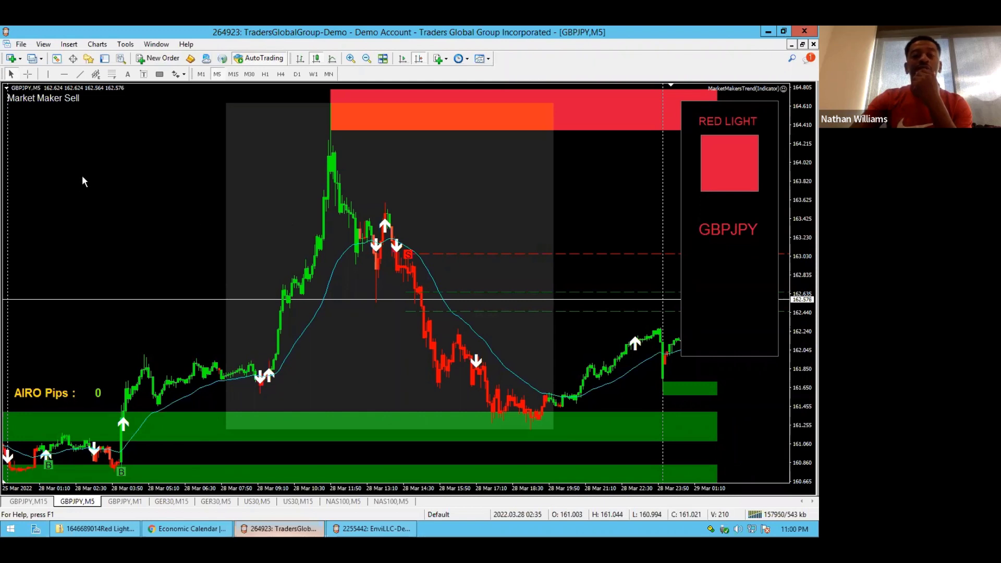
click(11, 59)
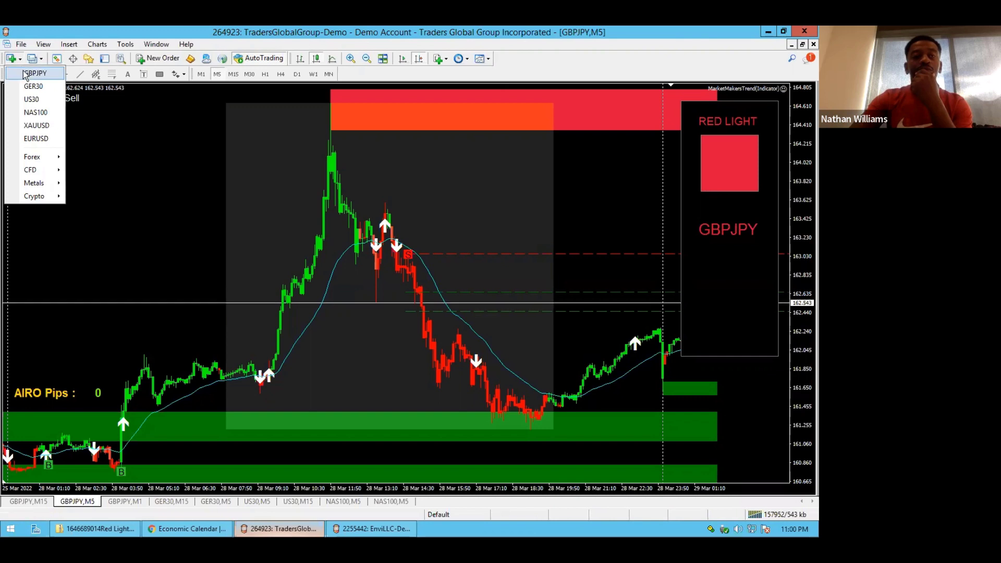
click(33, 73)
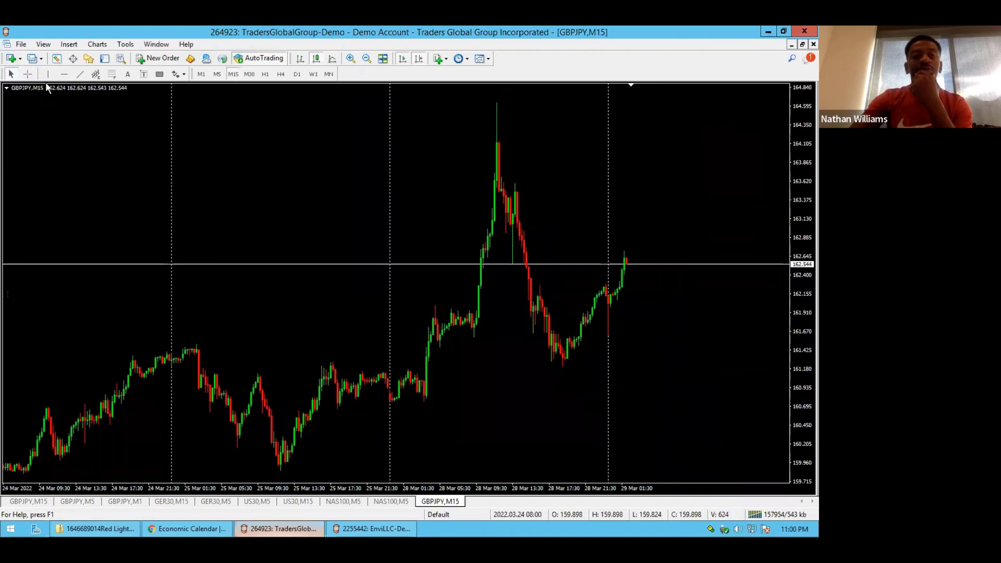
Step: Apply the AIRO Trade Manager expert advisor to the new GBPJPY chart and allow DLL imports in its settings
click(89, 59)
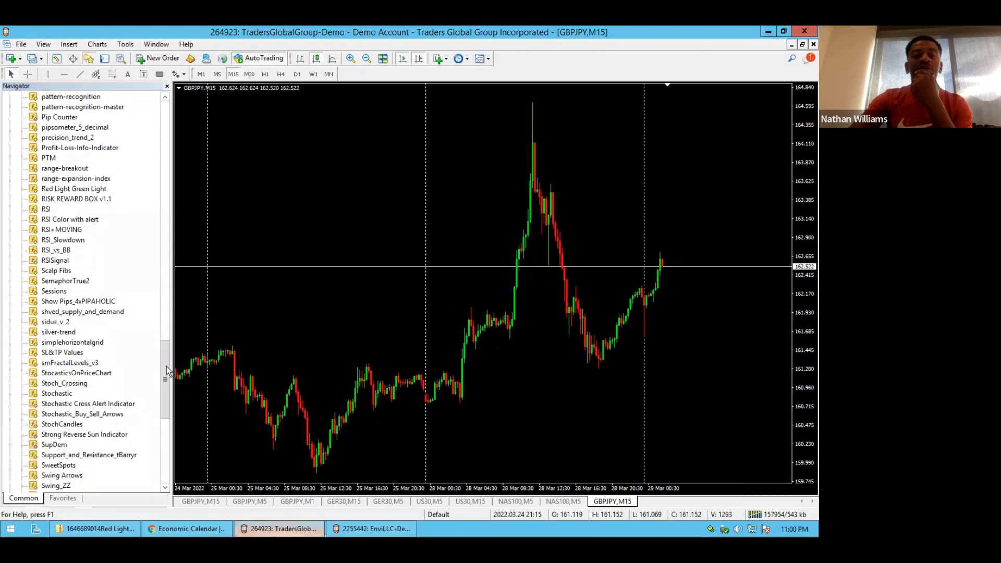
scroll(158, 120, up, 20)
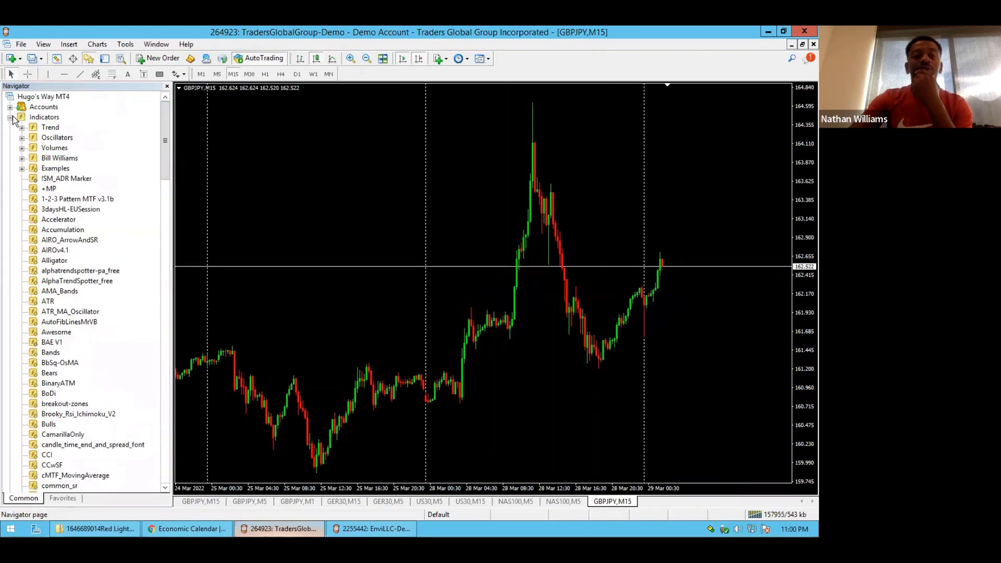
click(10, 118)
click(56, 128)
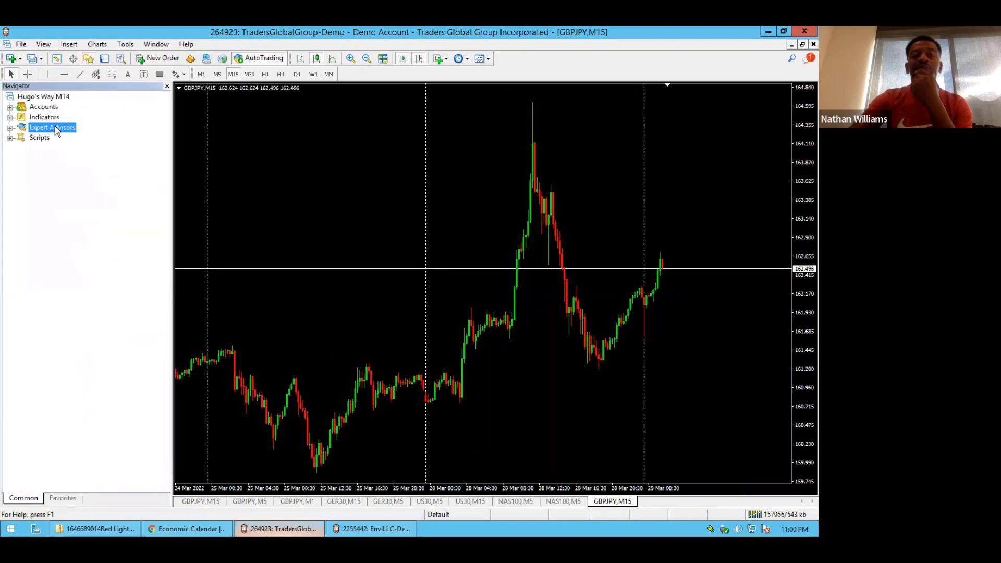
click(10, 128)
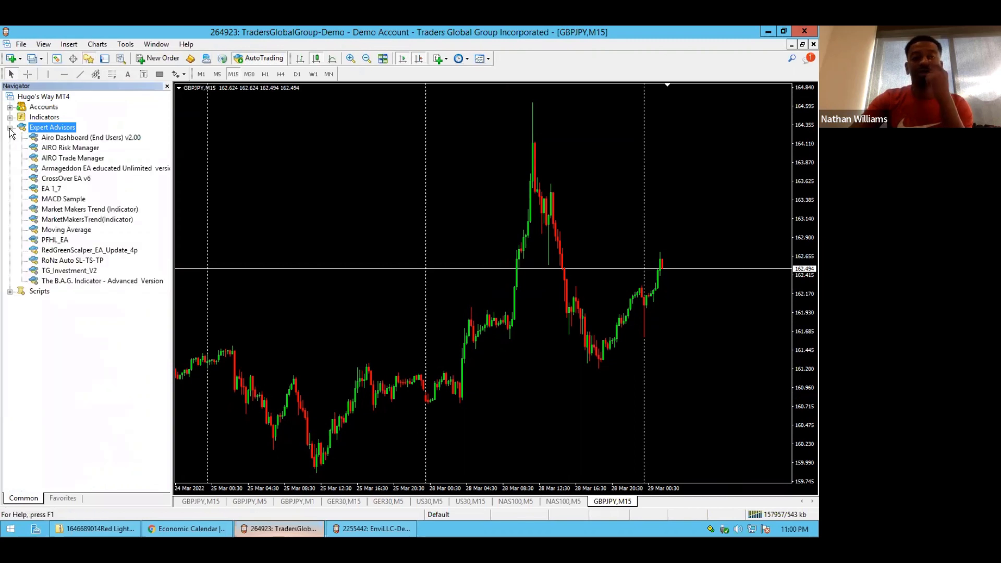
double_click(70, 159)
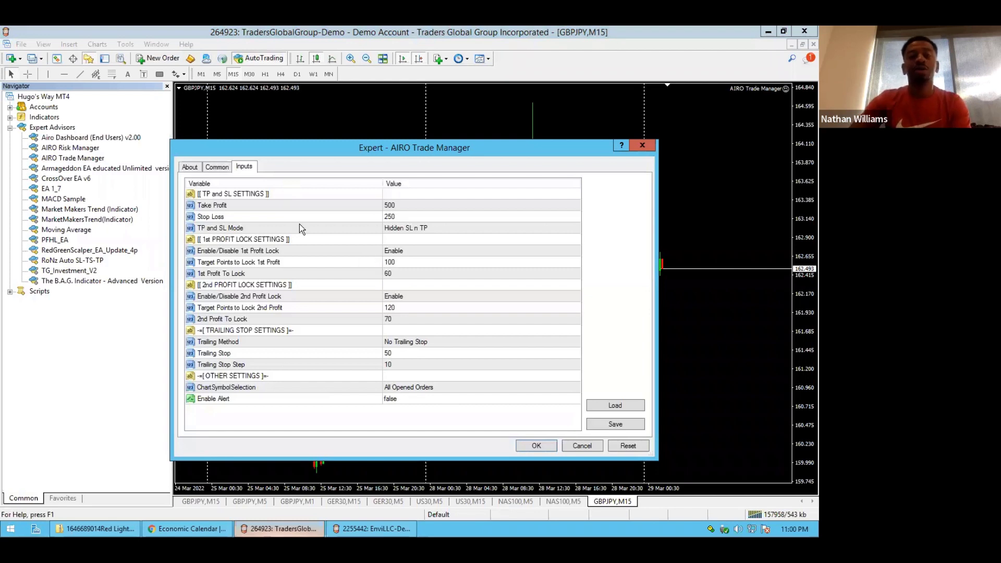
click(211, 169)
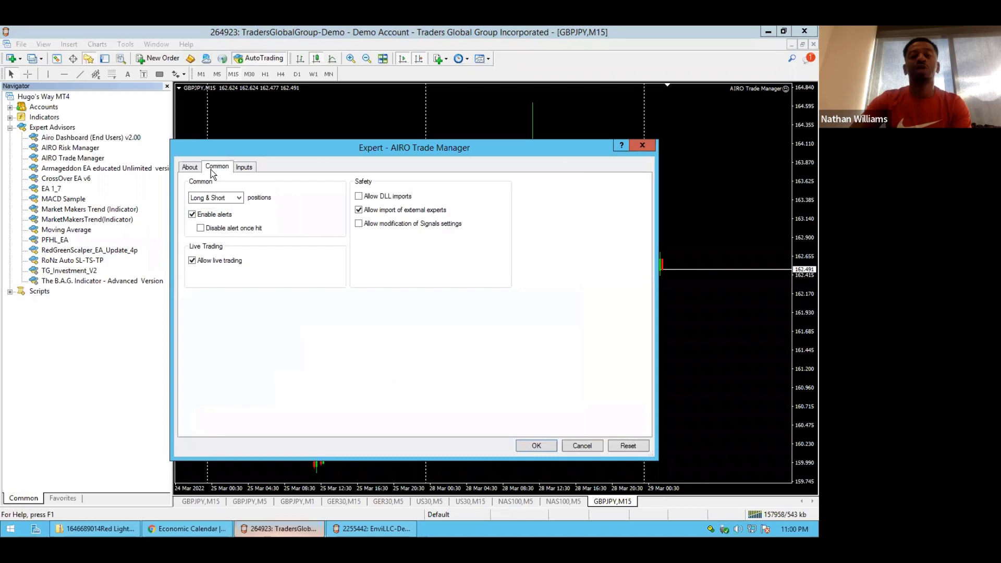
click(365, 193)
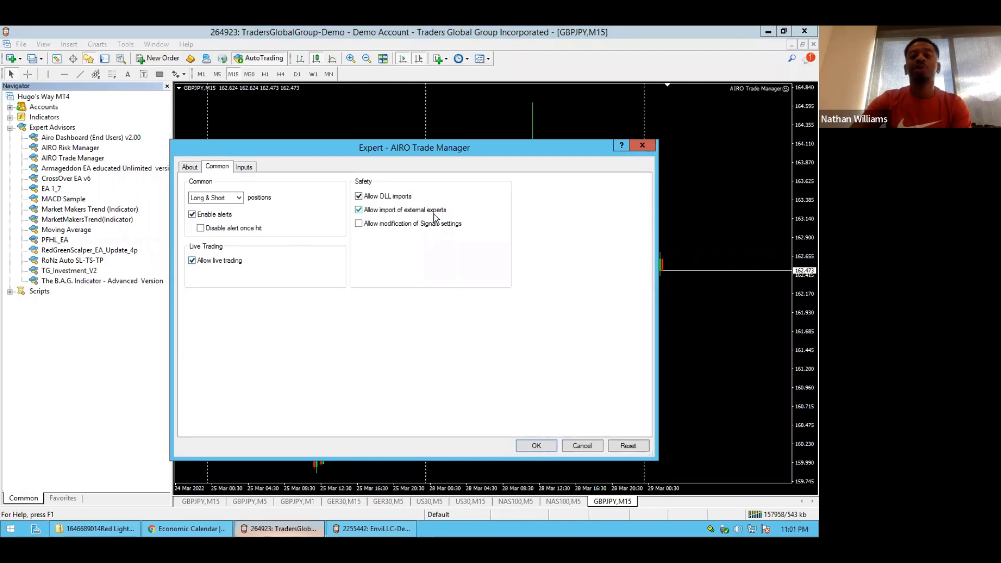
Step: Set the Stop Loss input of AIRO Trade Manager to 500
click(250, 169)
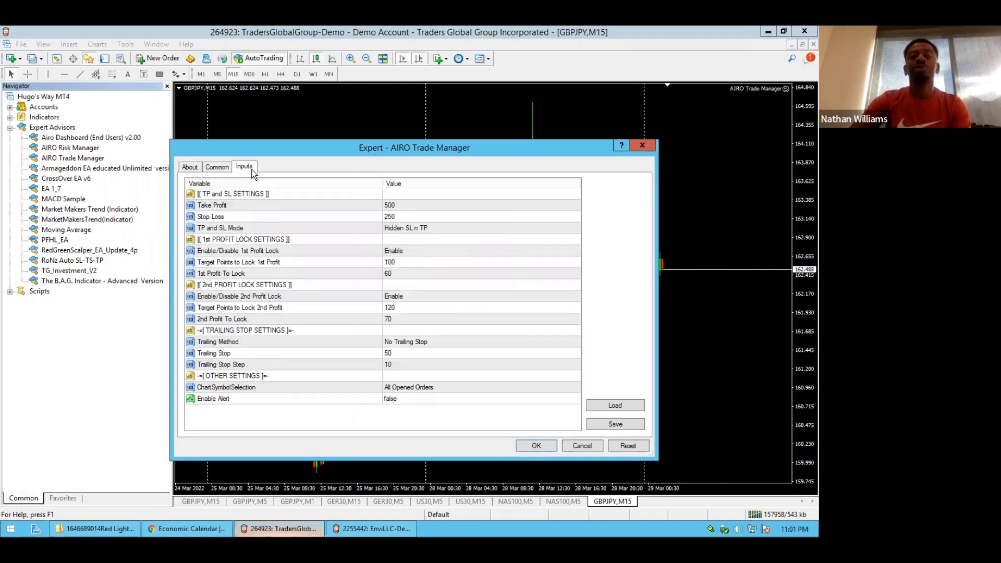
click(242, 205)
click(238, 216)
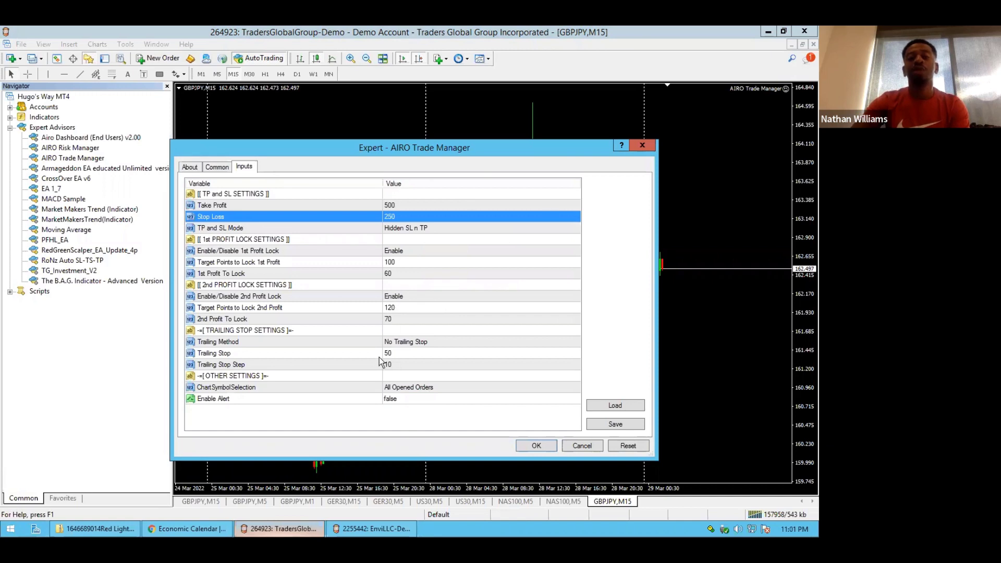
click(392, 205)
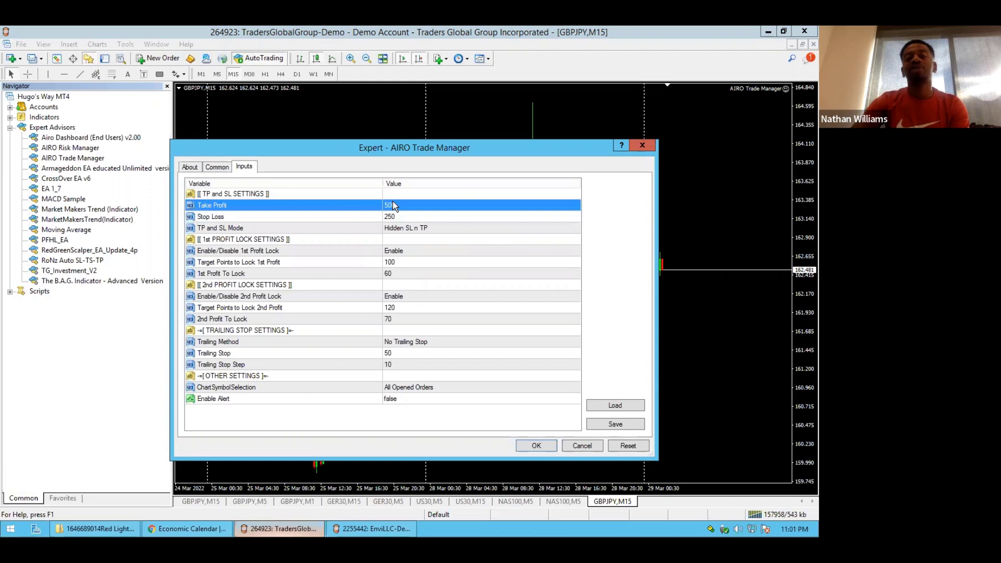
double_click(412, 217)
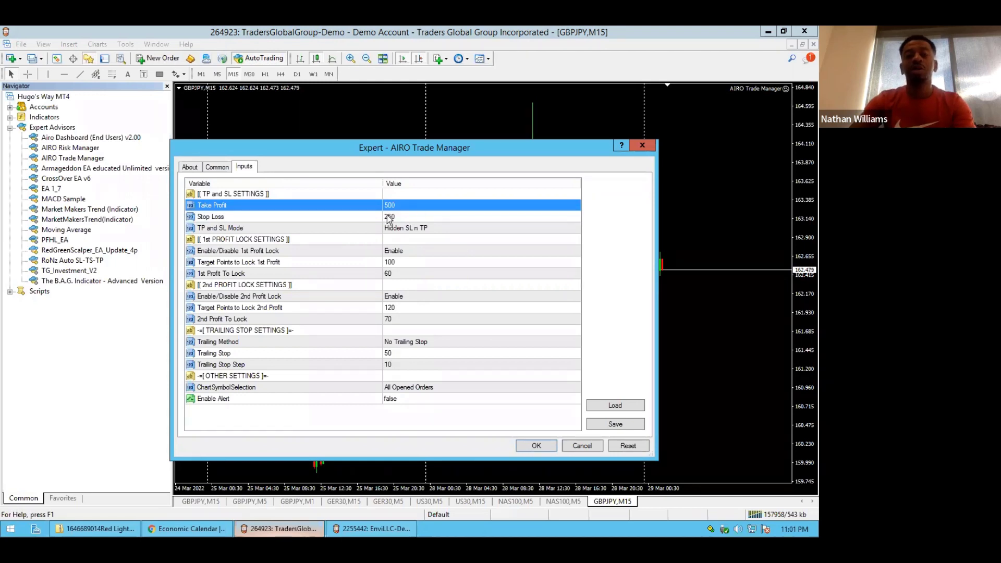
text(500)
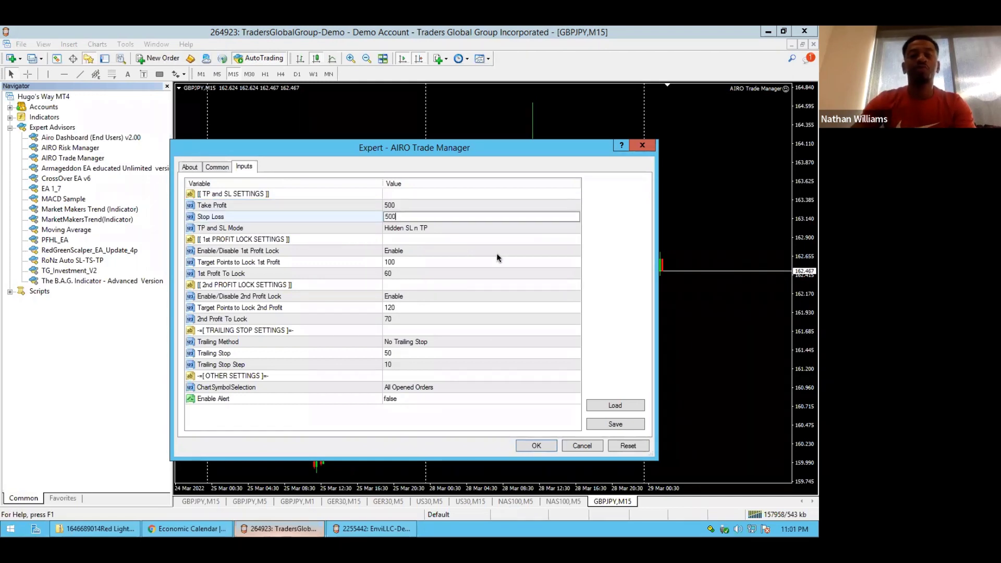
click(399, 205)
click(402, 218)
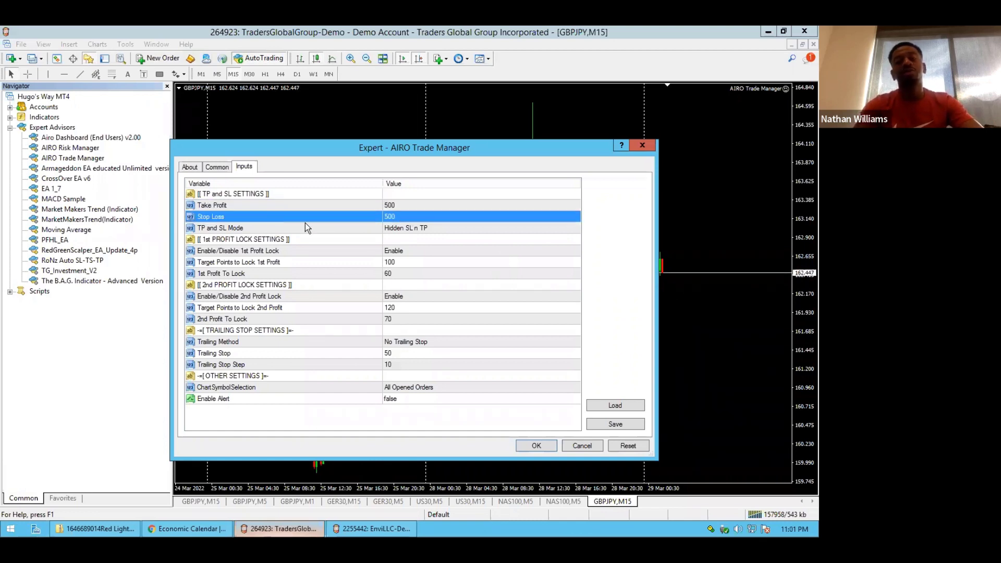
click(397, 206)
click(398, 216)
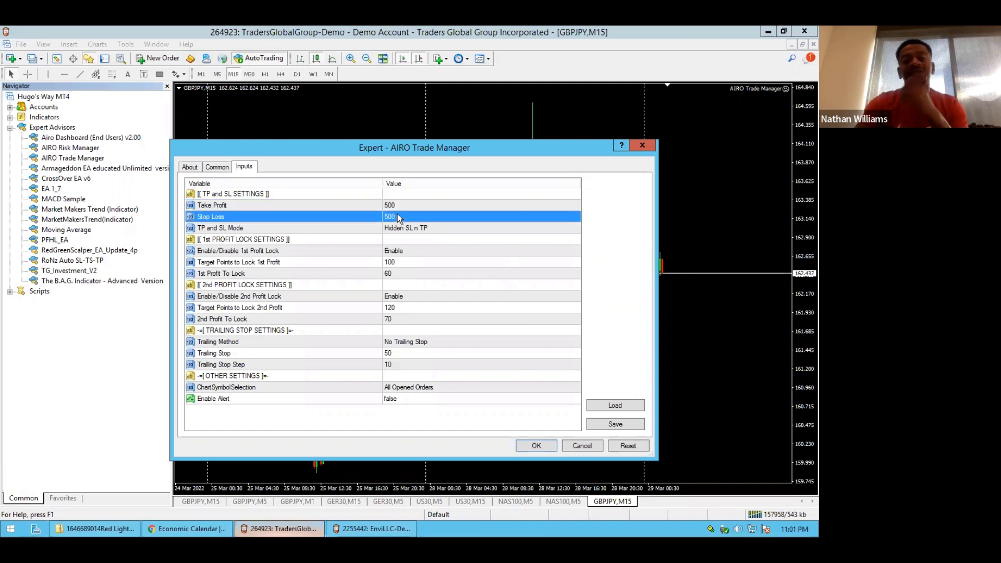
Step: Change the TP and SL Mode input to Place SL n TP
click(248, 229)
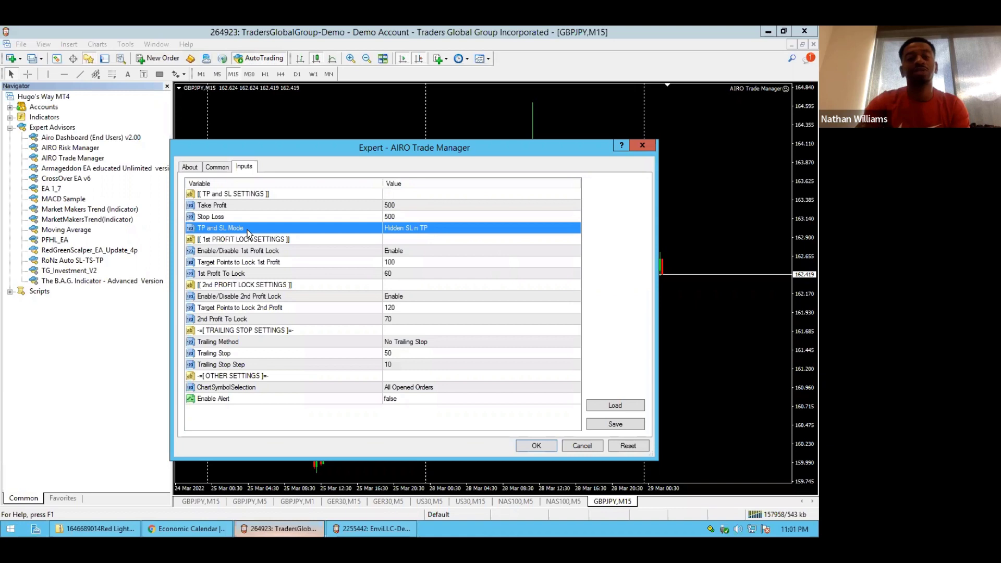
click(419, 225)
click(419, 225)
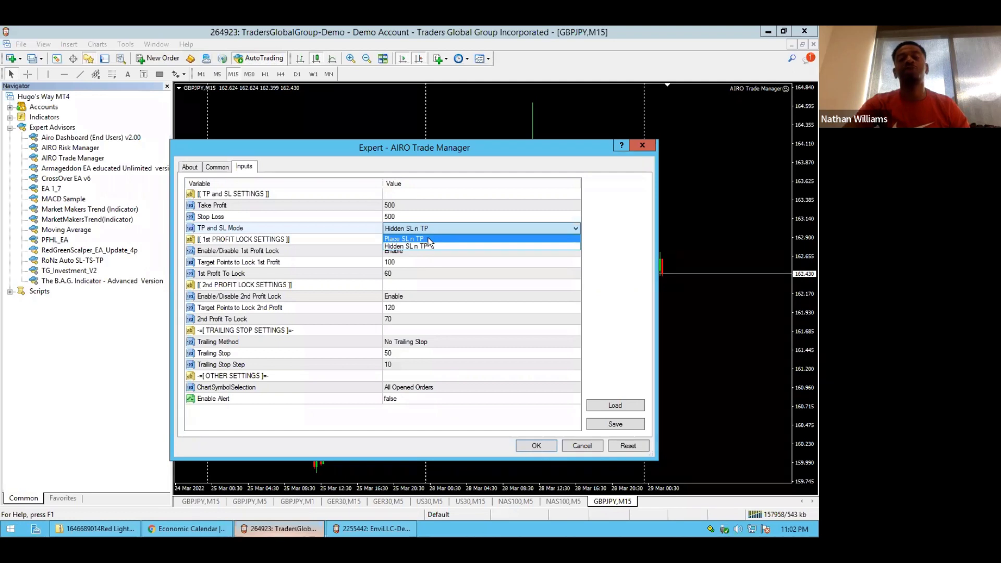
click(428, 238)
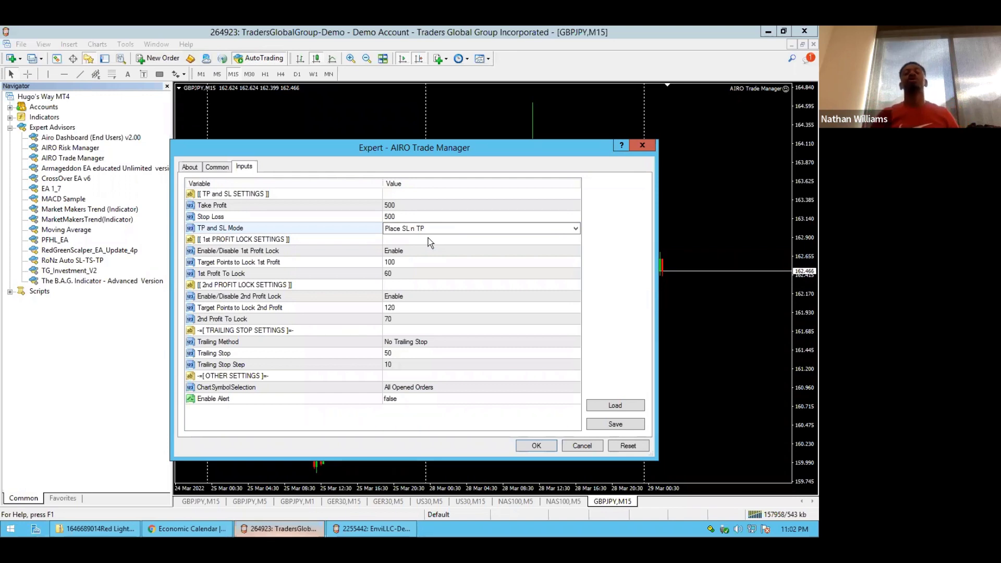
Step: Review the 1st and 2nd profit lock settings, the trailing stop settings and the take profit input
click(267, 239)
click(259, 286)
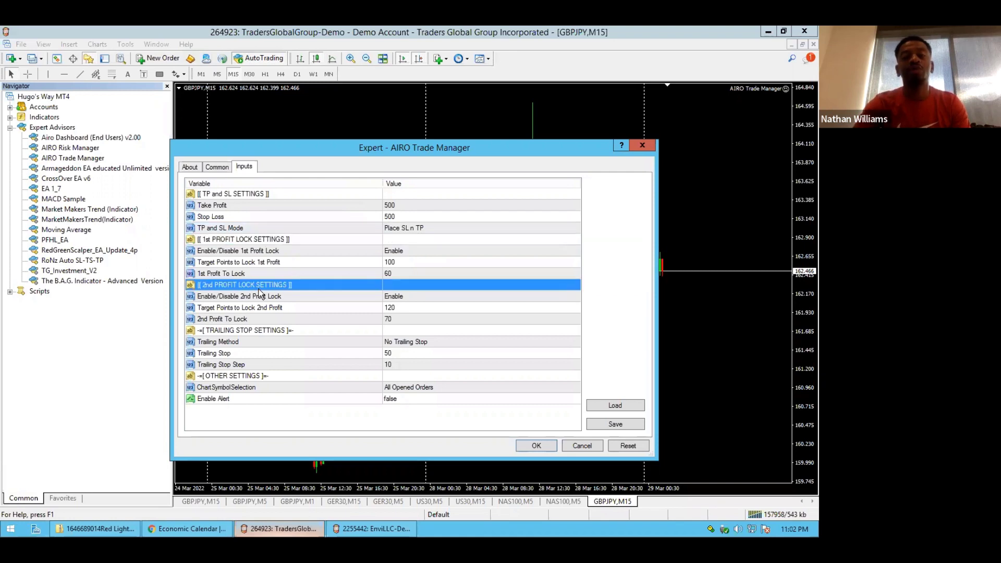
click(273, 333)
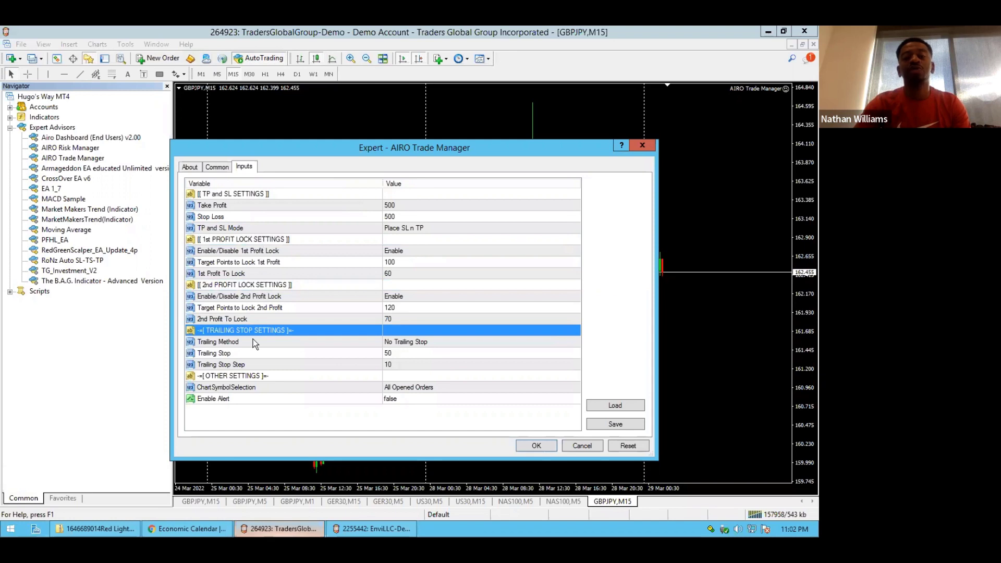
click(250, 229)
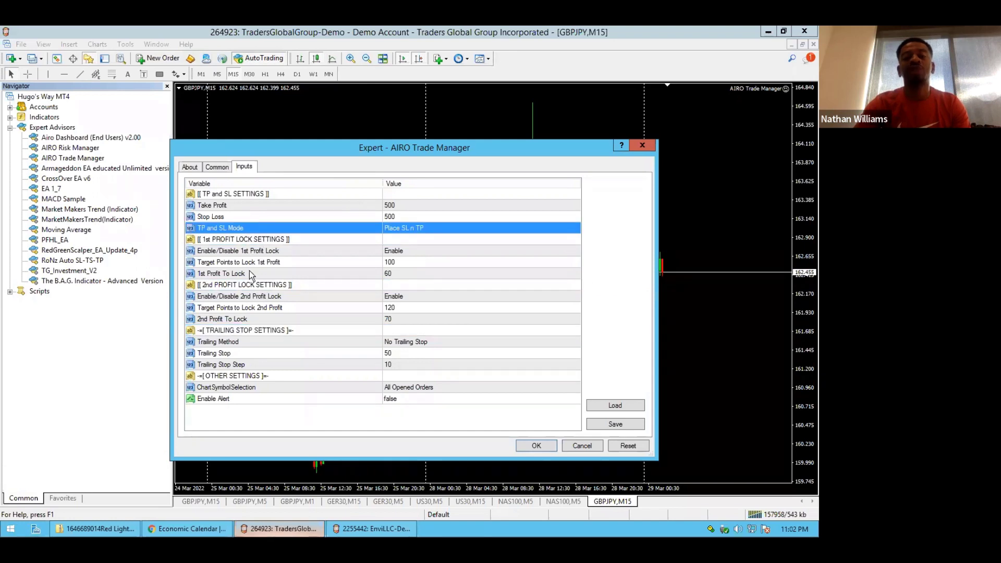
click(253, 296)
click(267, 331)
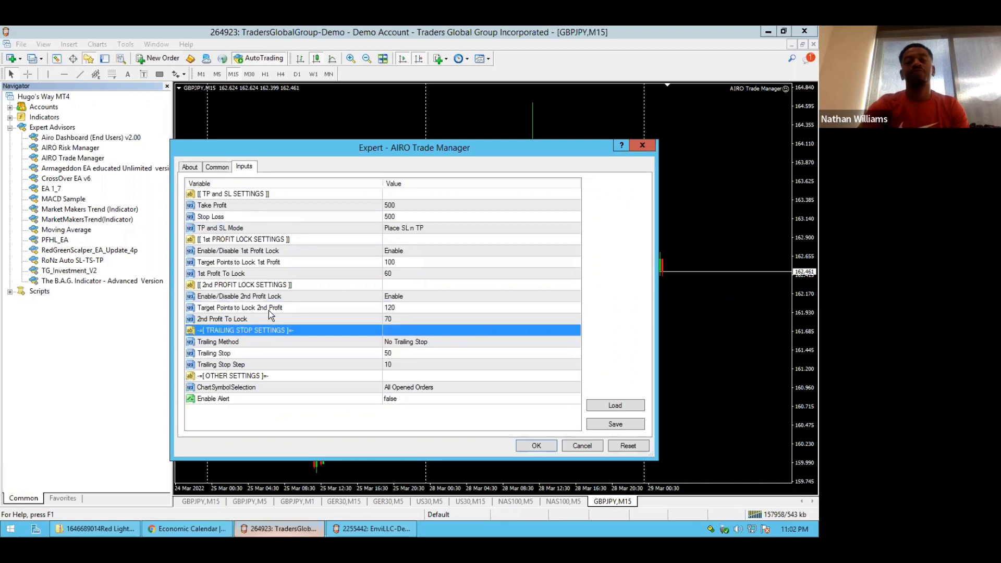
click(267, 239)
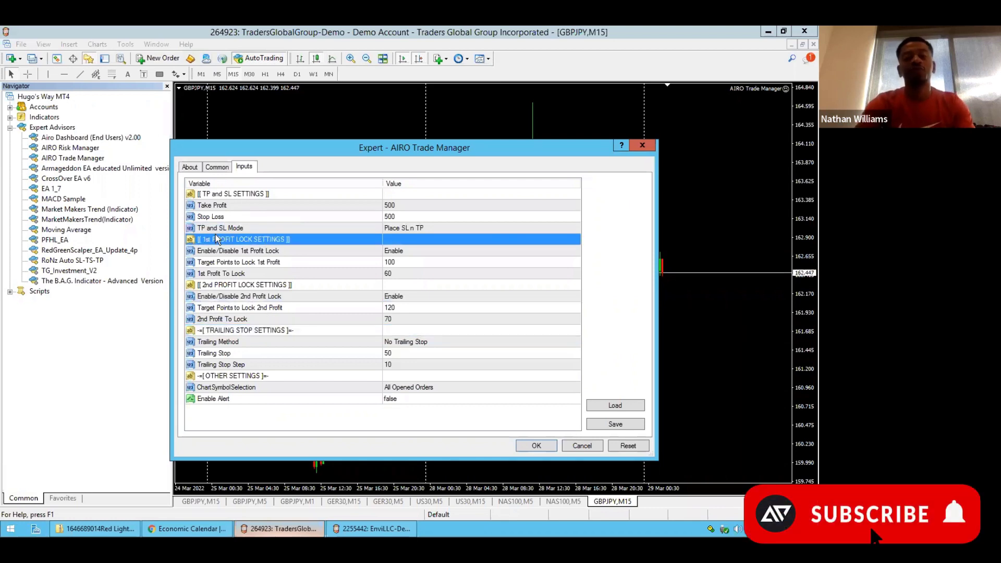
click(399, 201)
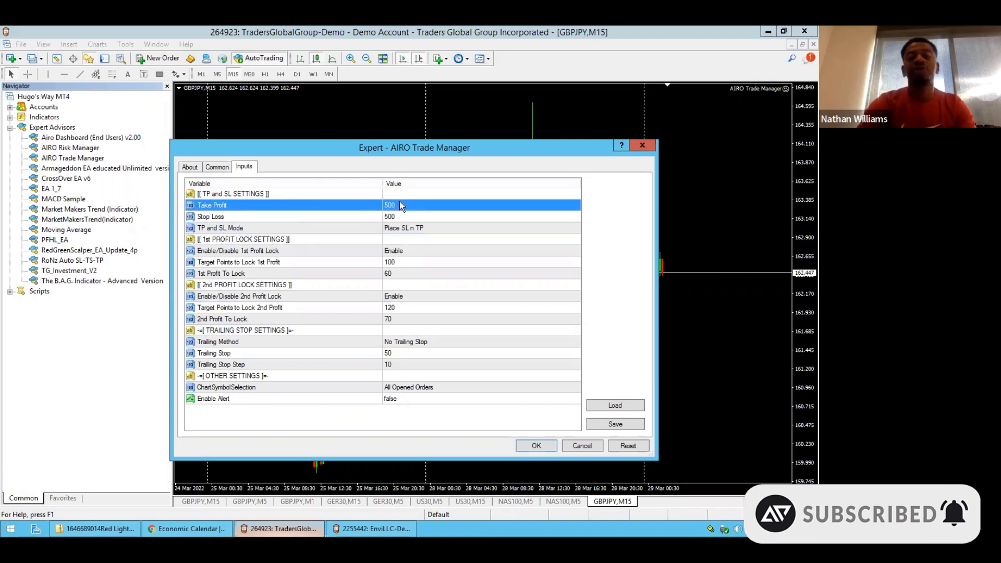
Step: Configure the 1st profit lock as Enable, with 250 target points and a 1st Profit To Lock of 50
double_click(394, 252)
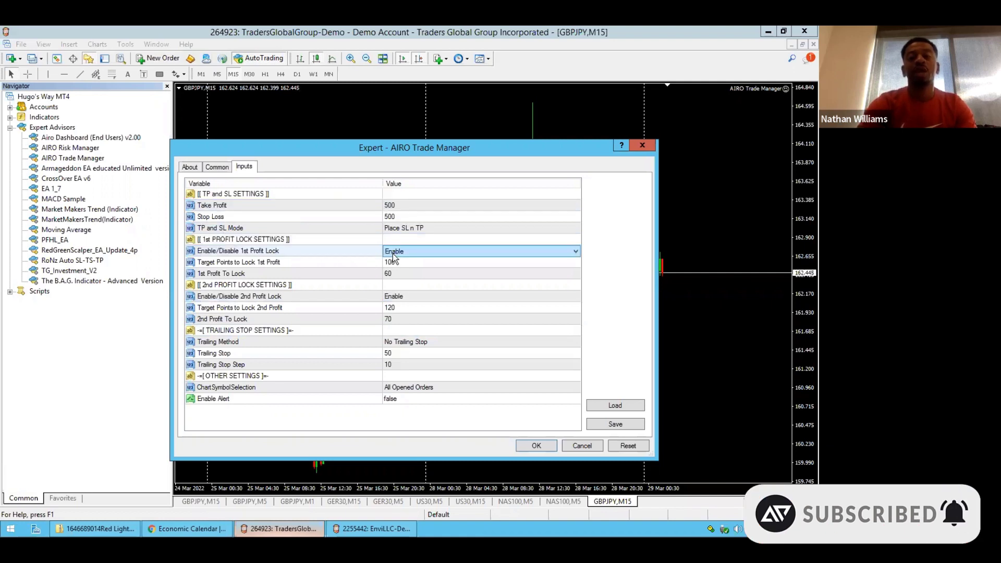
click(404, 251)
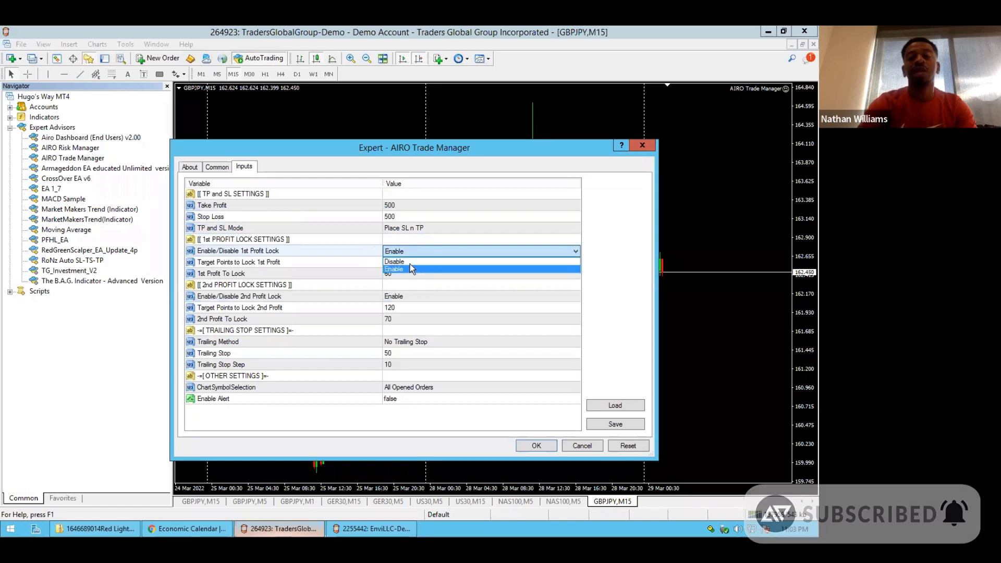
click(400, 252)
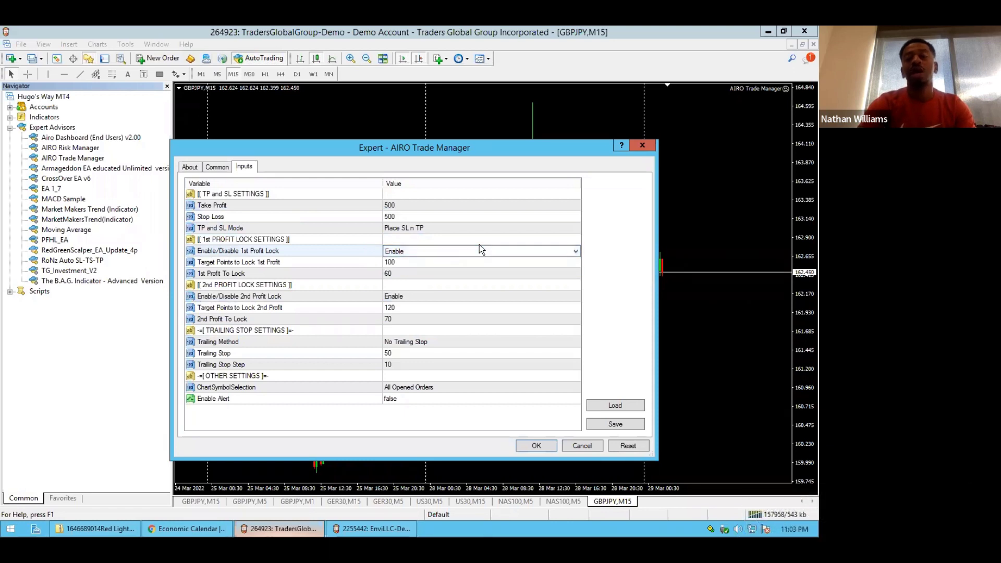
double_click(396, 265)
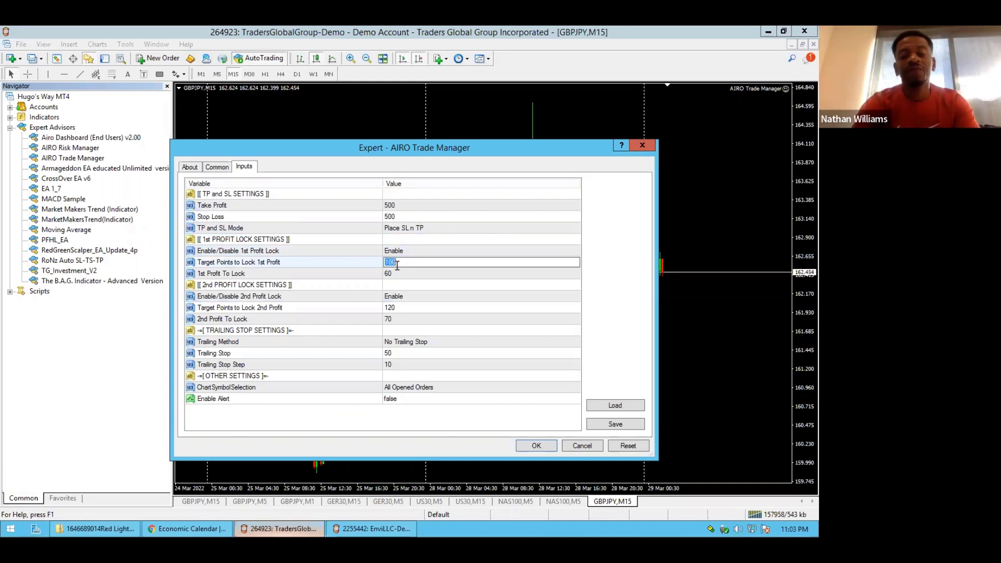
text(250)
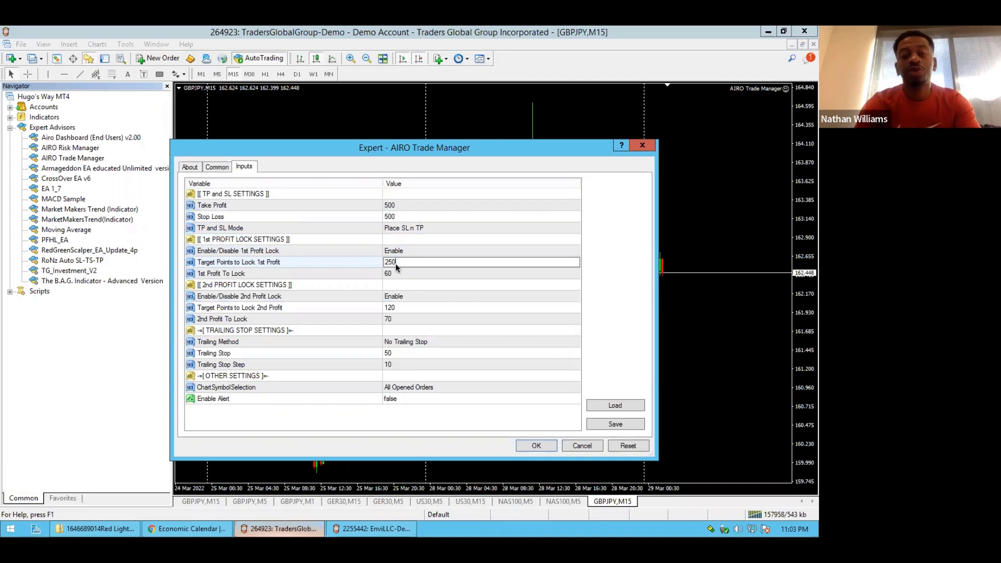
double_click(398, 273)
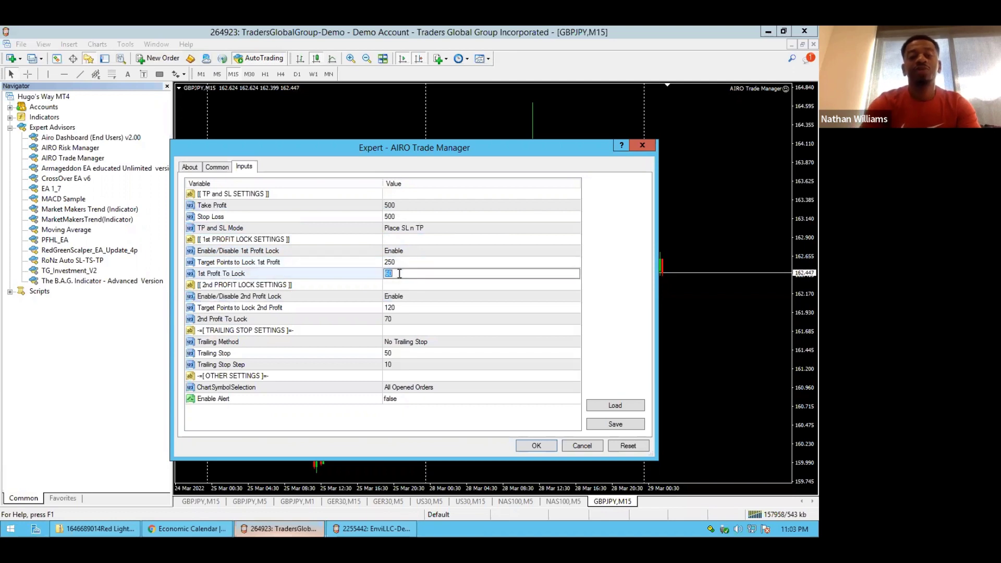
click(399, 274)
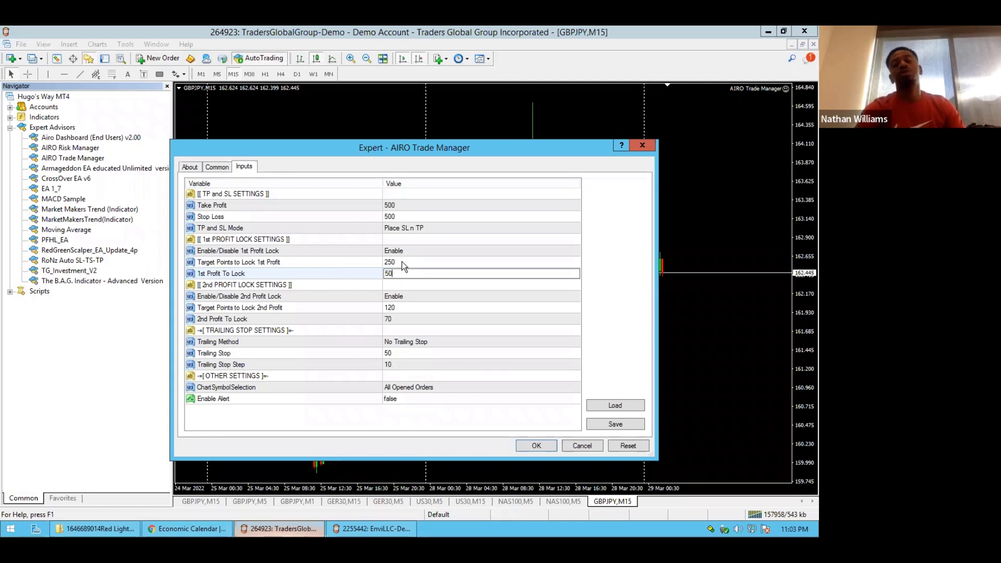
click(402, 263)
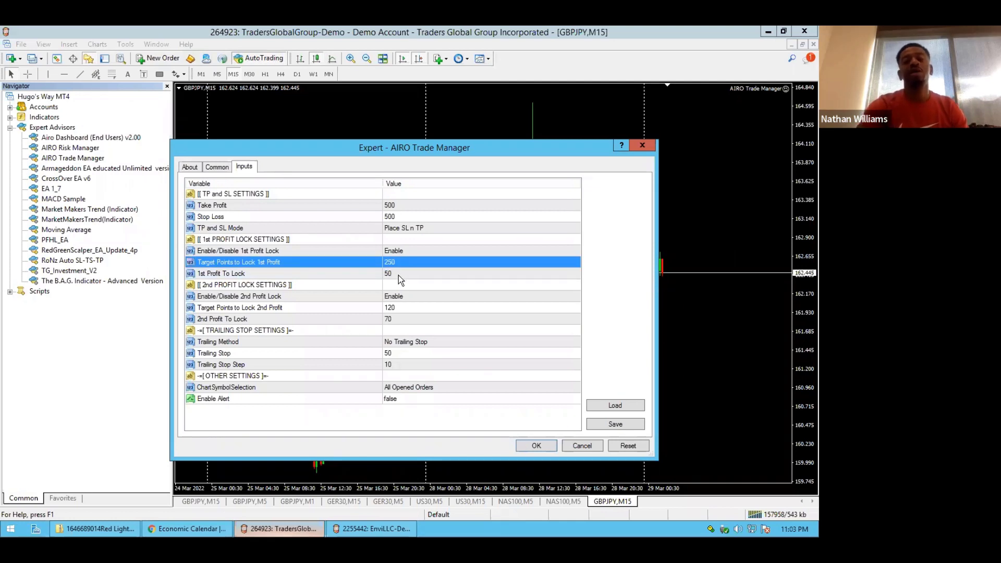
click(398, 276)
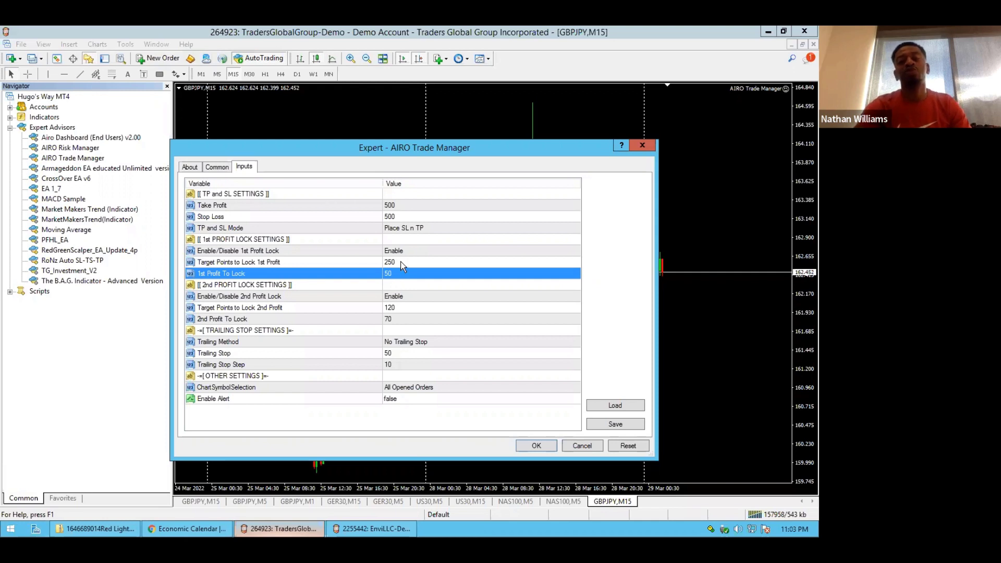
Step: Set the 2nd profit lock of AIRO Trade Manager to 400 target points with a 2nd Profit To Lock of 250
click(402, 265)
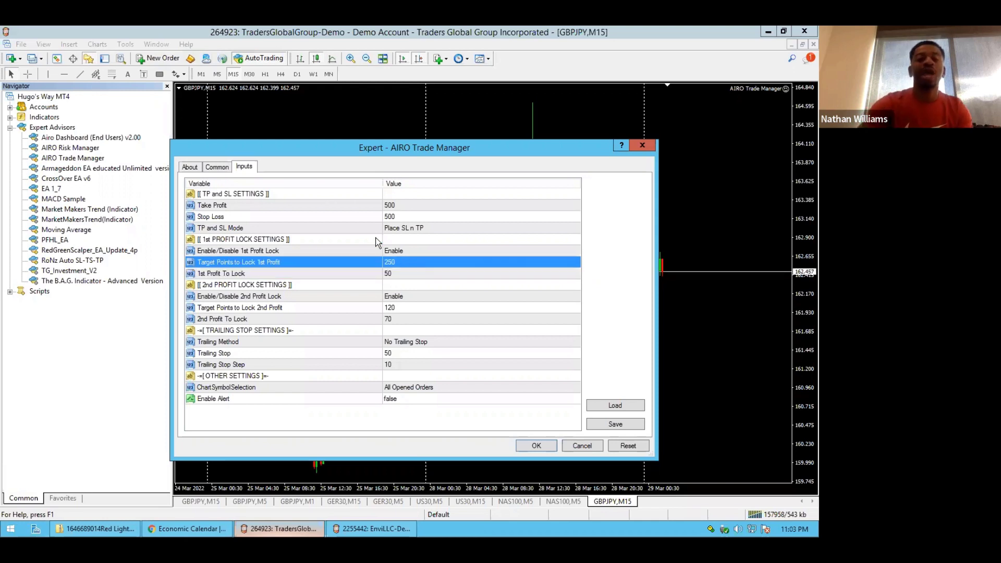
click(393, 207)
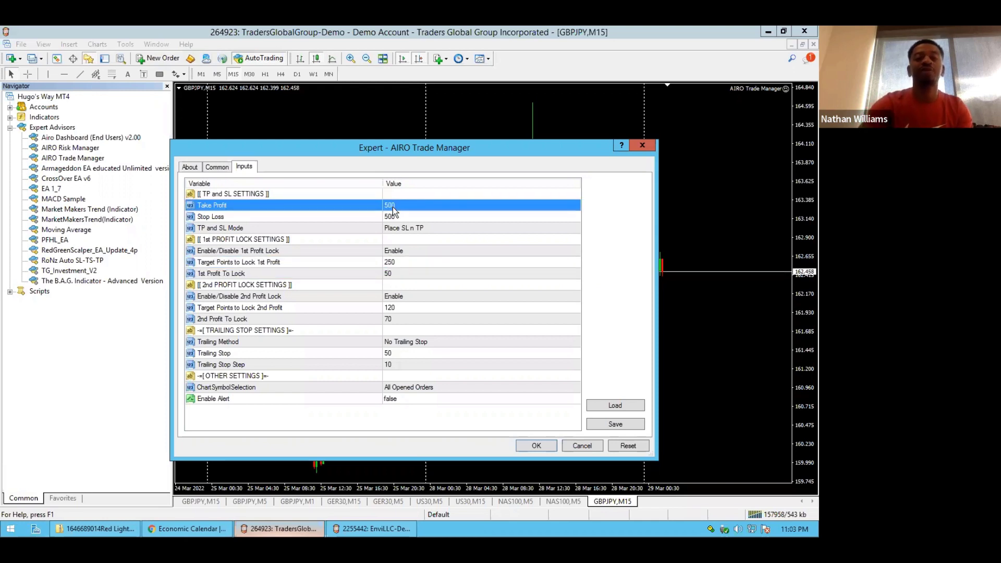
click(396, 277)
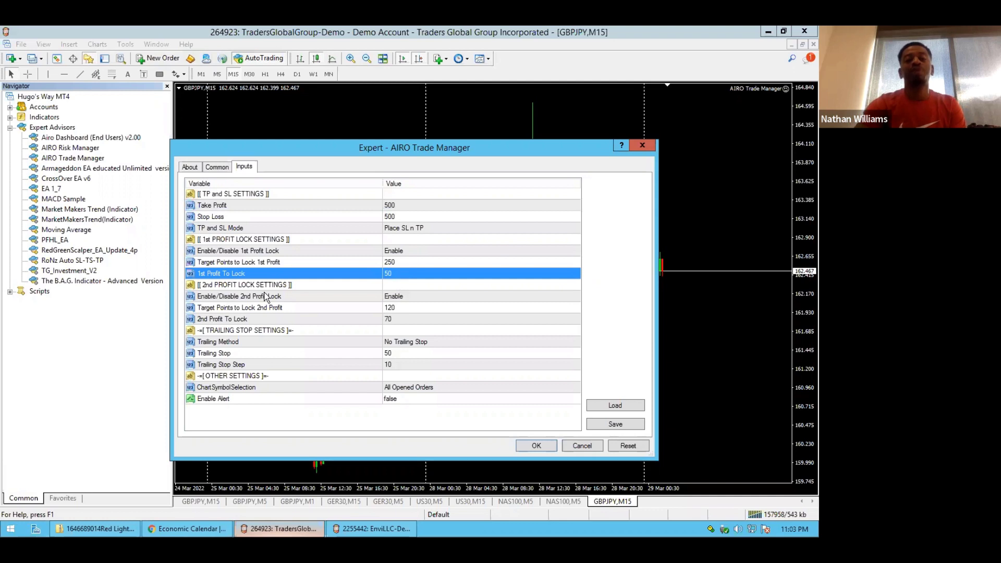
double_click(398, 306)
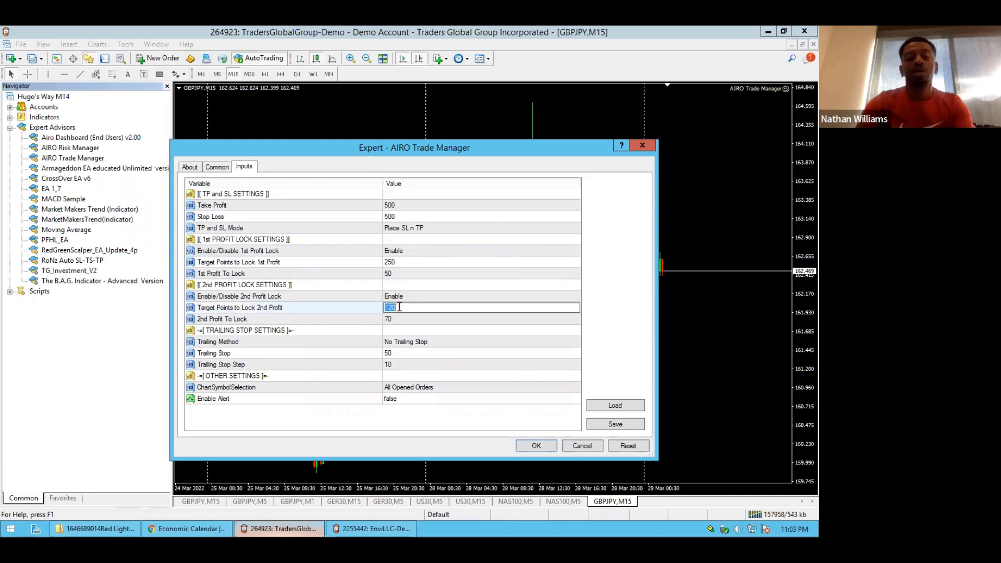
text(400)
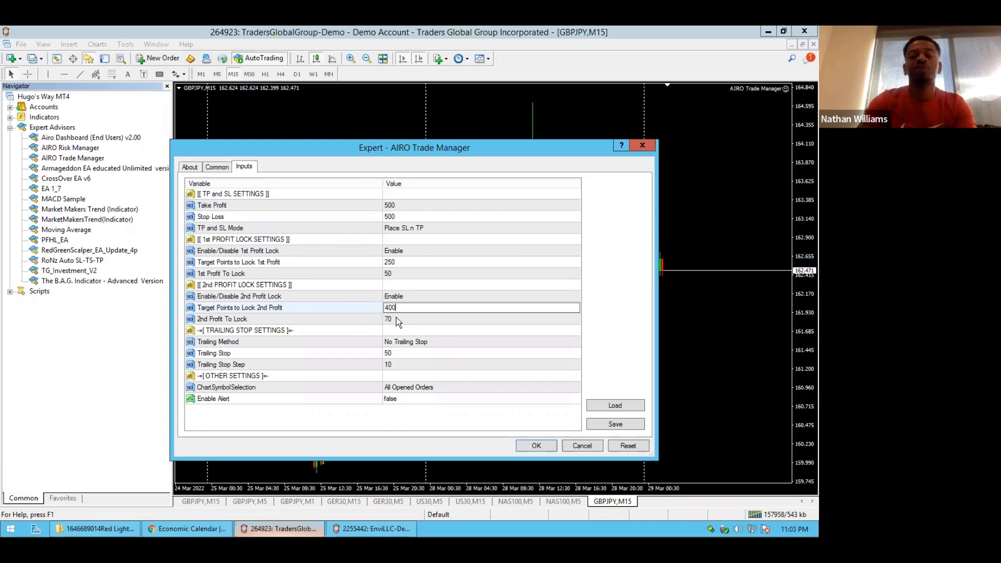
double_click(399, 319)
text(250)
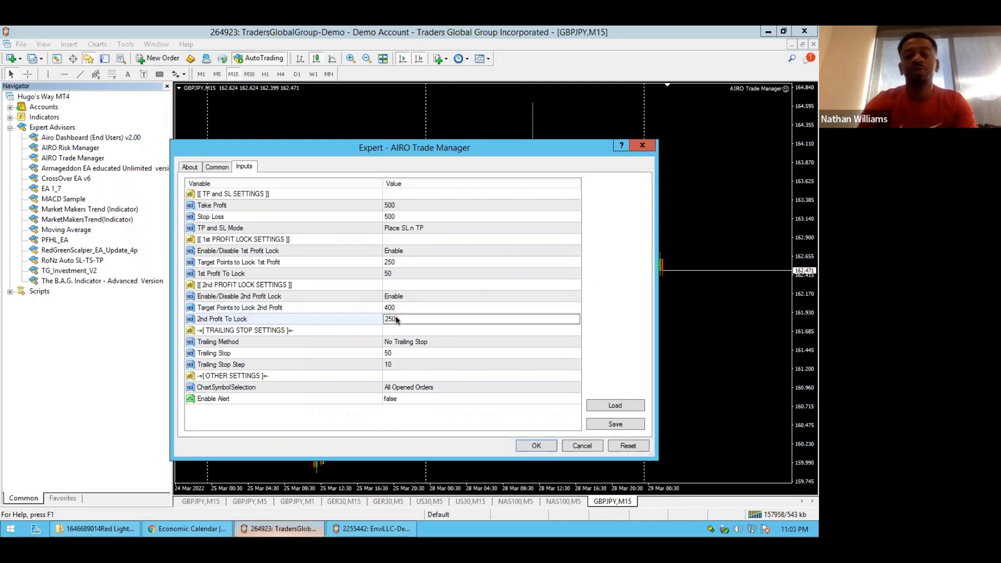
click(417, 333)
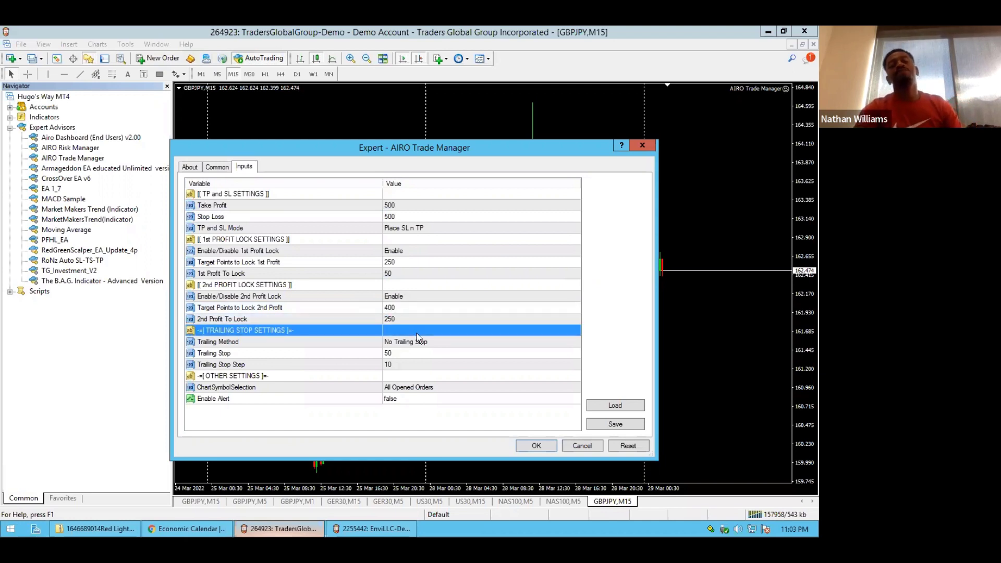
Step: Review the target points and locked profit of both profit locks against the Take Profit and Stop Loss inputs
click(399, 300)
click(400, 308)
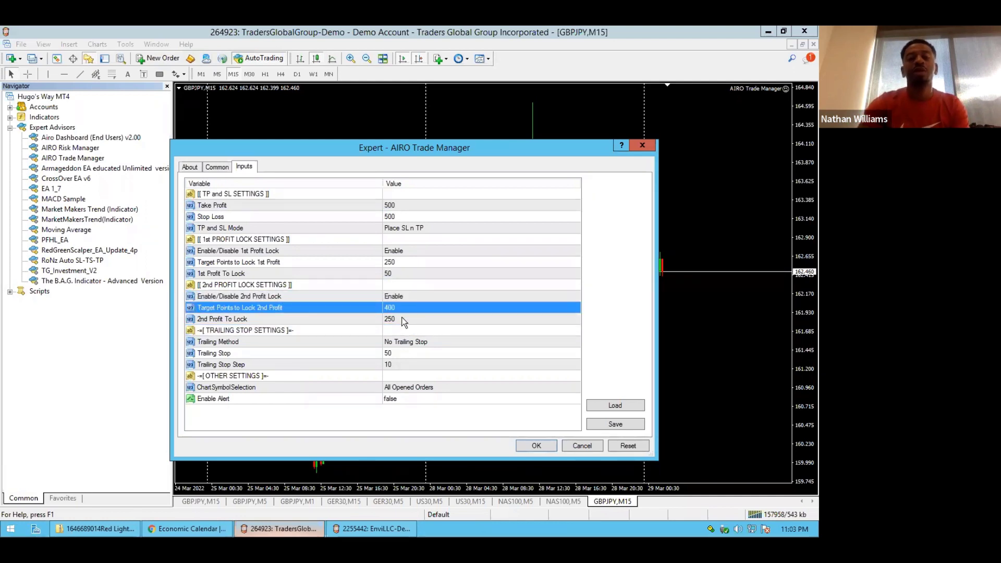
click(403, 320)
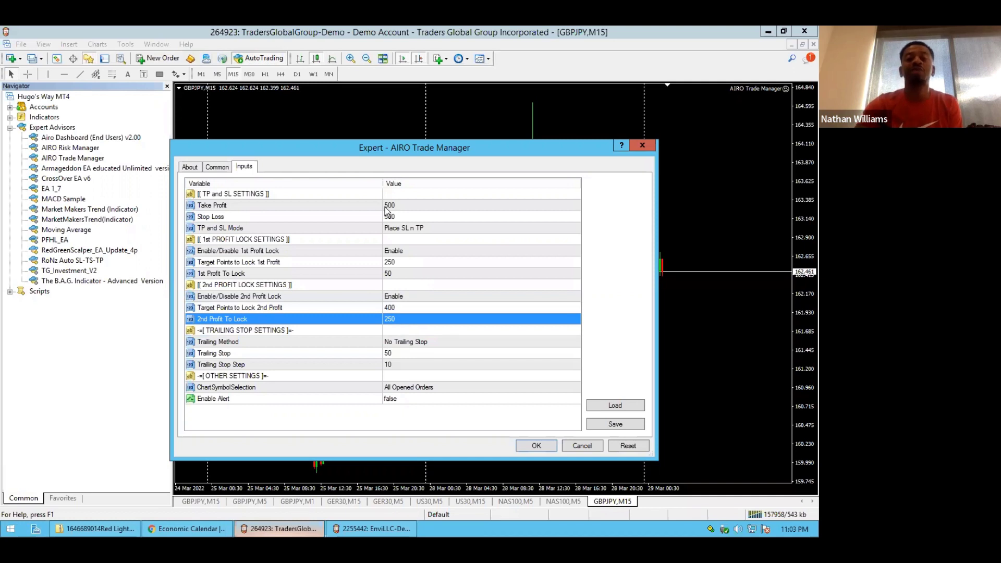
click(394, 306)
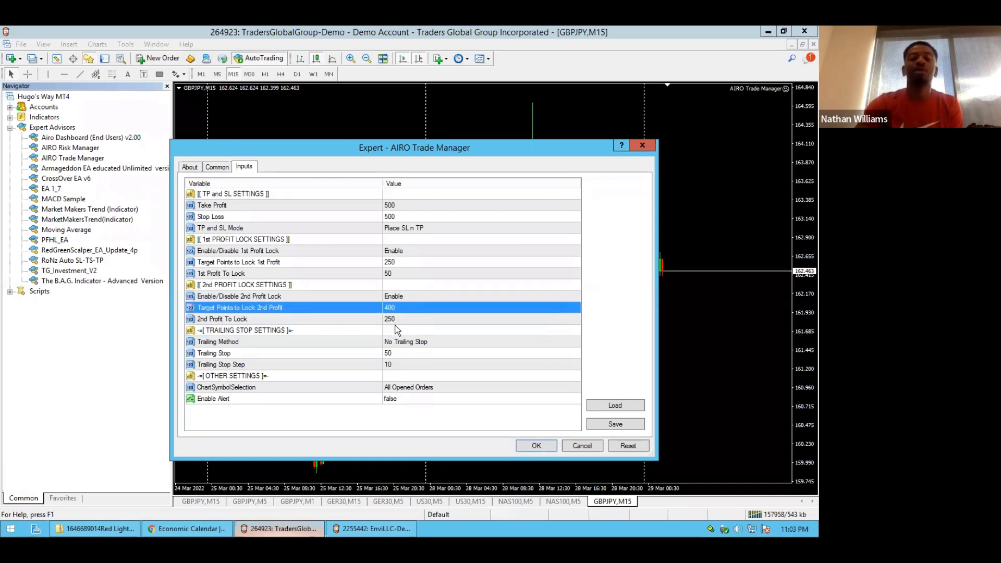
click(396, 321)
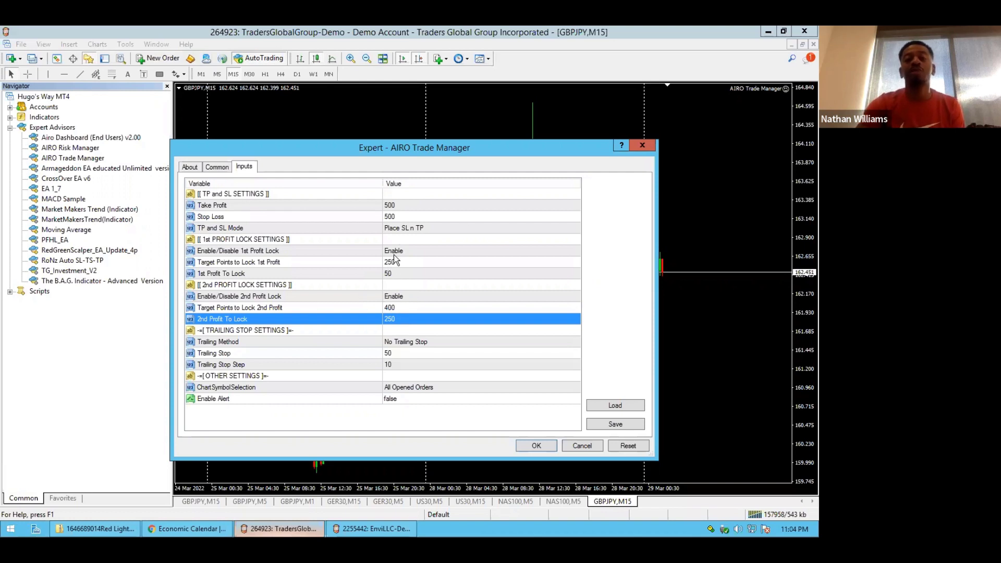
click(398, 271)
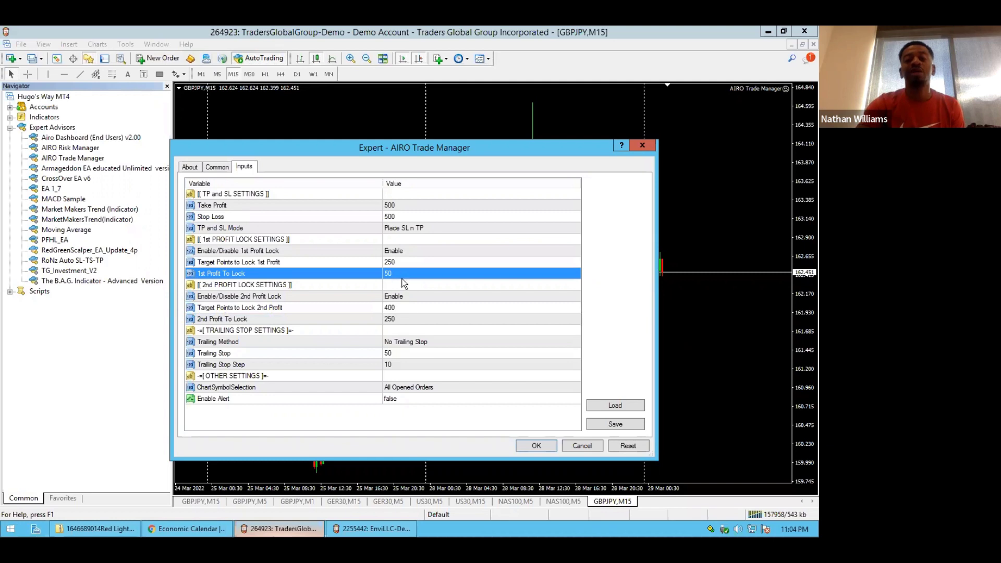
click(405, 305)
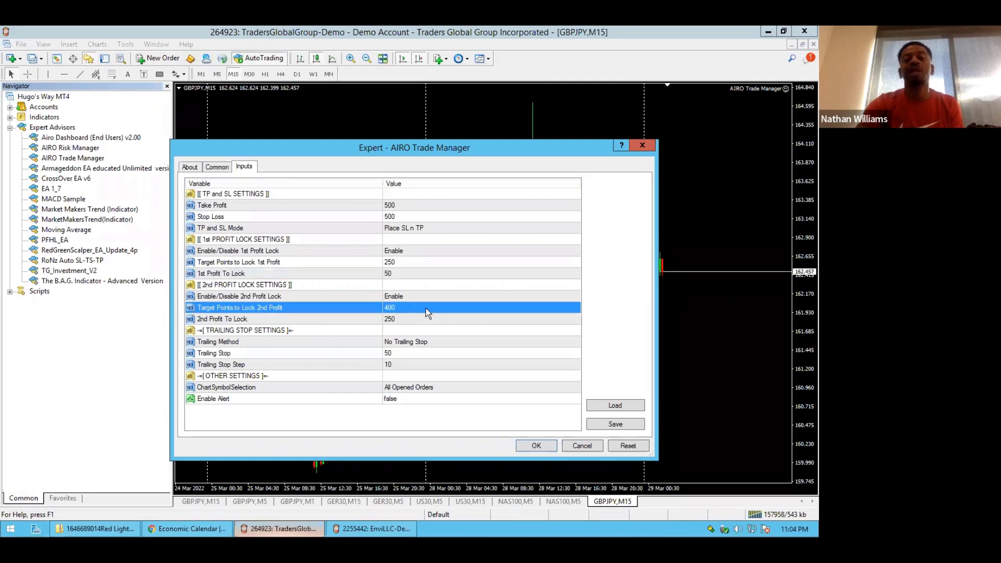
click(397, 320)
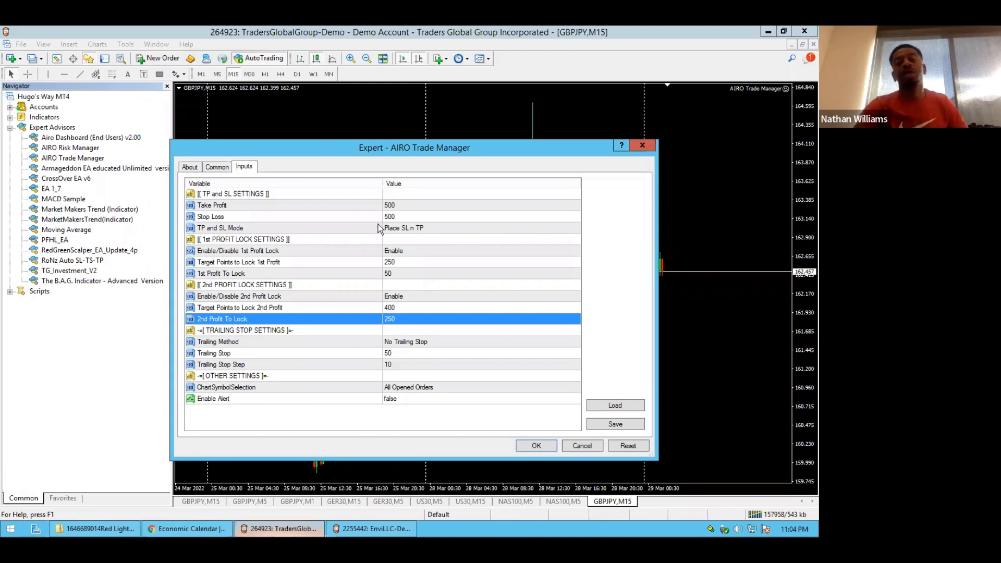
click(392, 206)
click(395, 219)
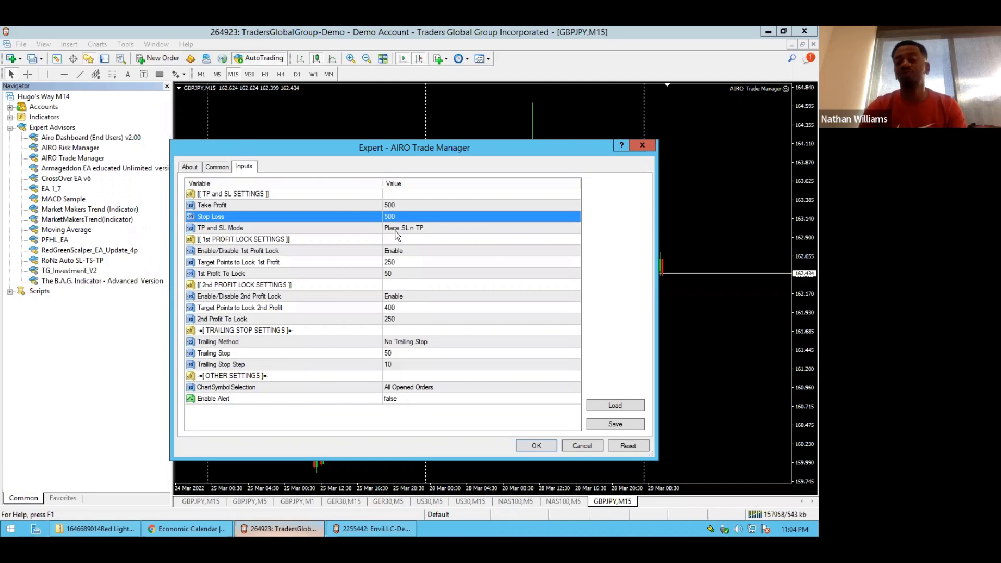
click(405, 262)
click(399, 274)
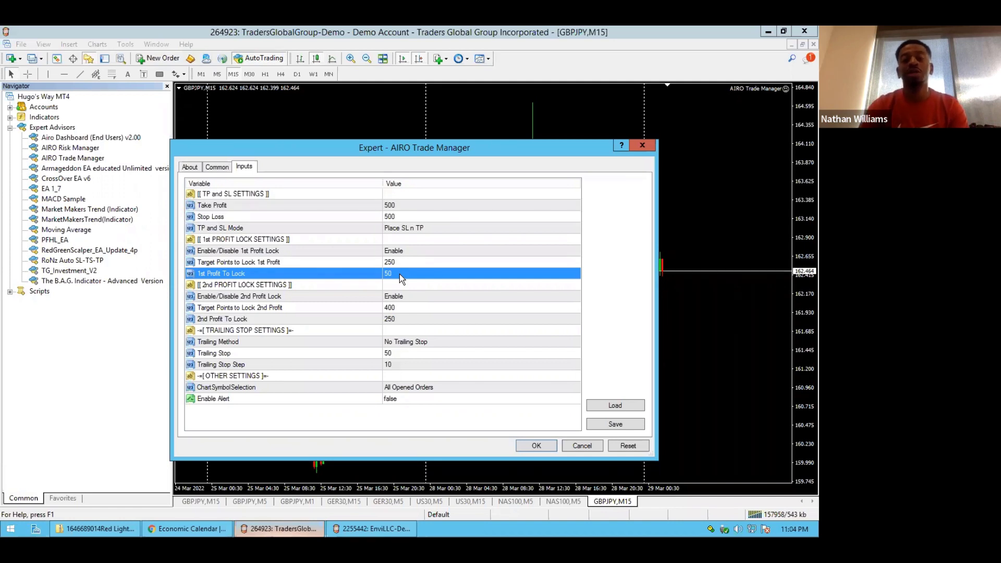
Step: Examine the available Trailing Method options and the Trailing Stop and Trailing Stop Step inputs
click(409, 342)
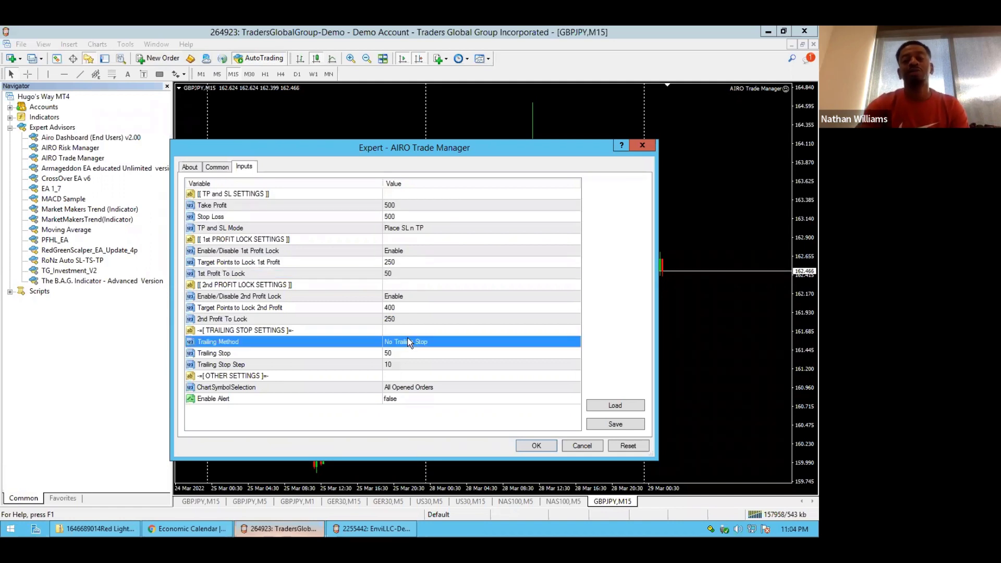
click(406, 342)
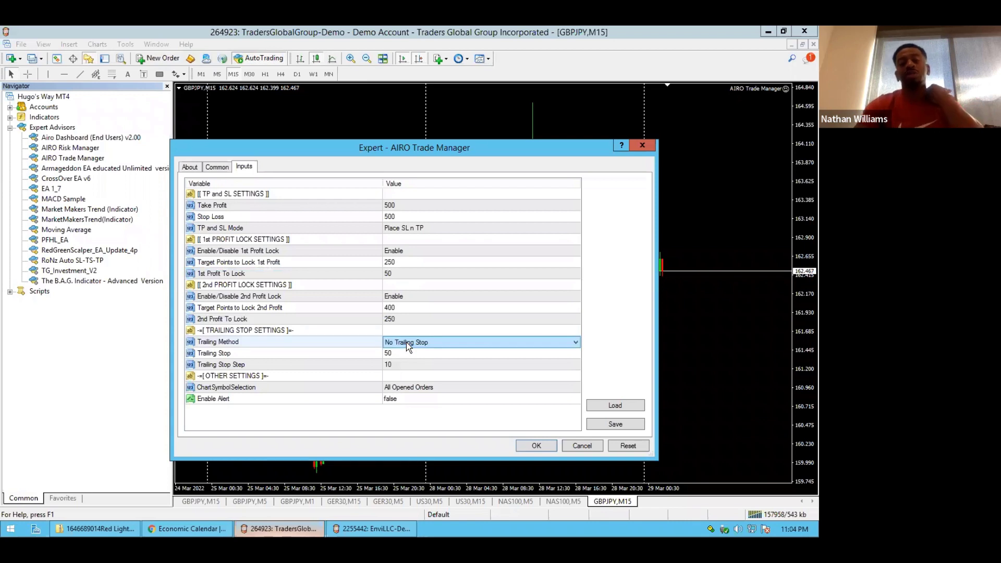
click(575, 342)
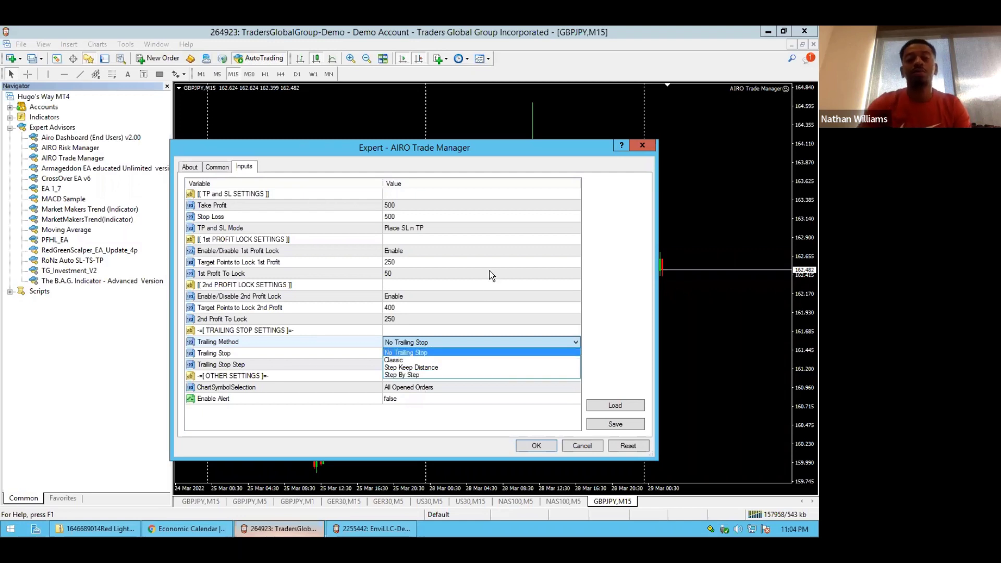
click(440, 342)
click(391, 355)
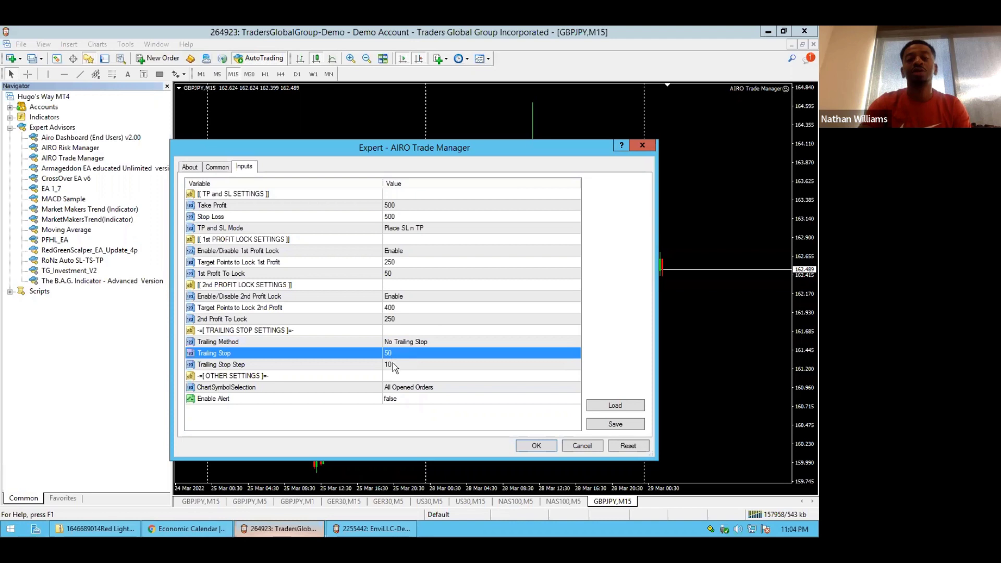
click(393, 366)
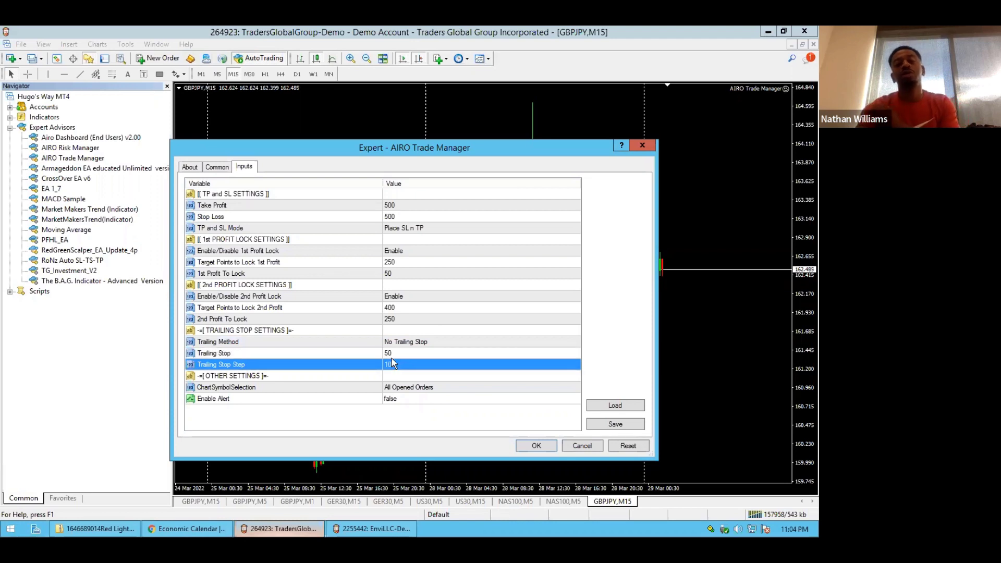
click(392, 358)
click(392, 373)
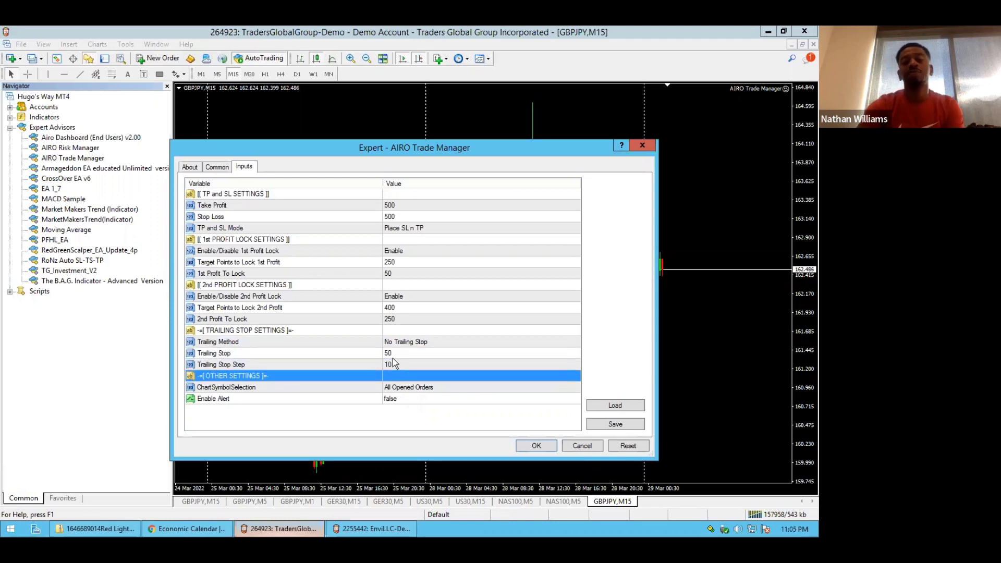
click(393, 359)
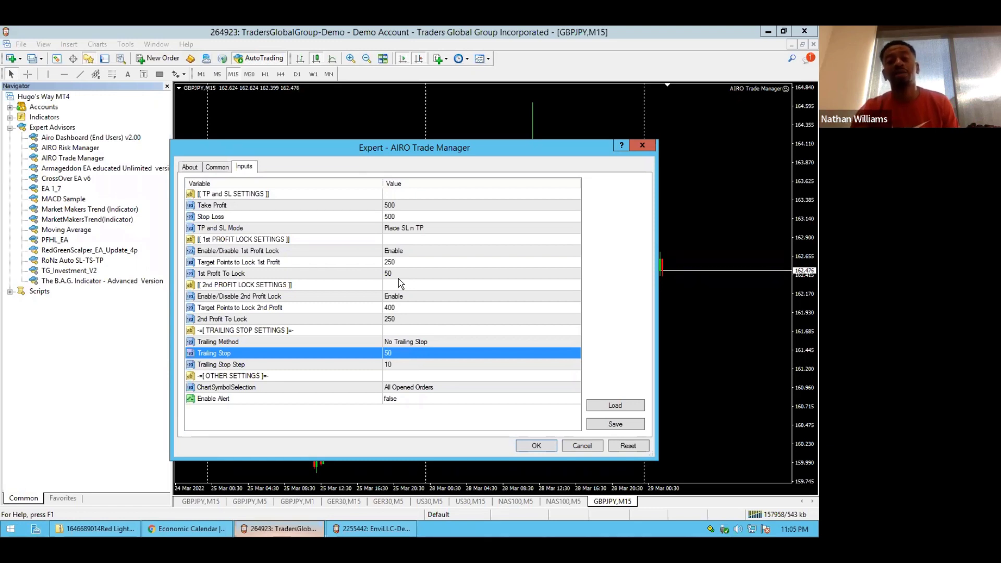
Step: Change the ChartSymbolSelection input from all opened orders to Current Chart Only
click(240, 388)
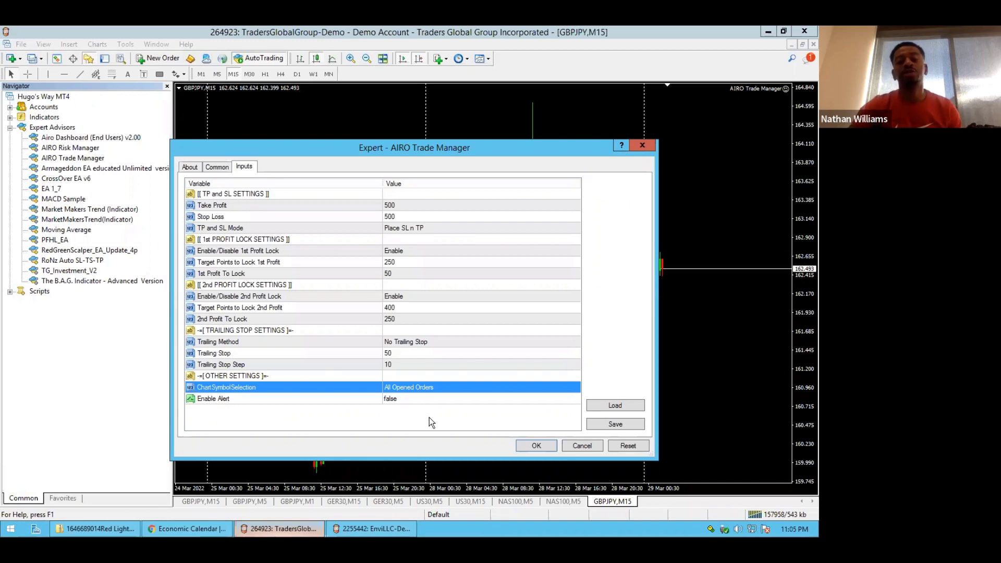
click(430, 389)
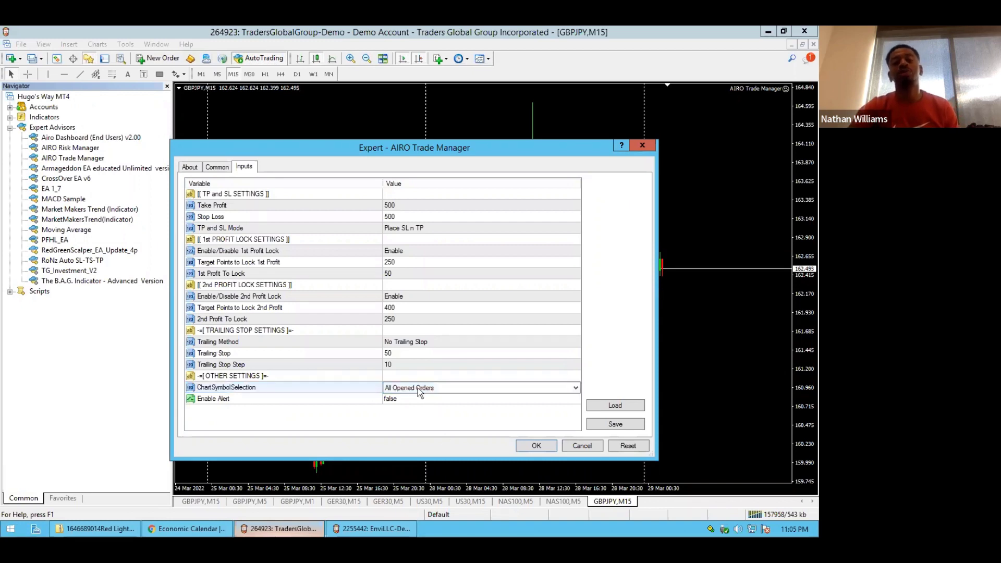
click(576, 389)
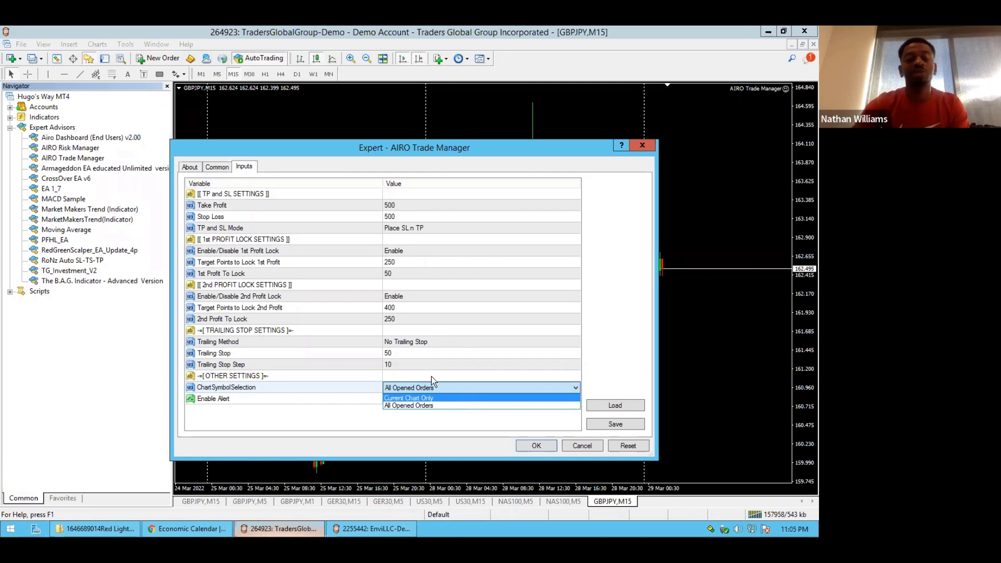
click(424, 404)
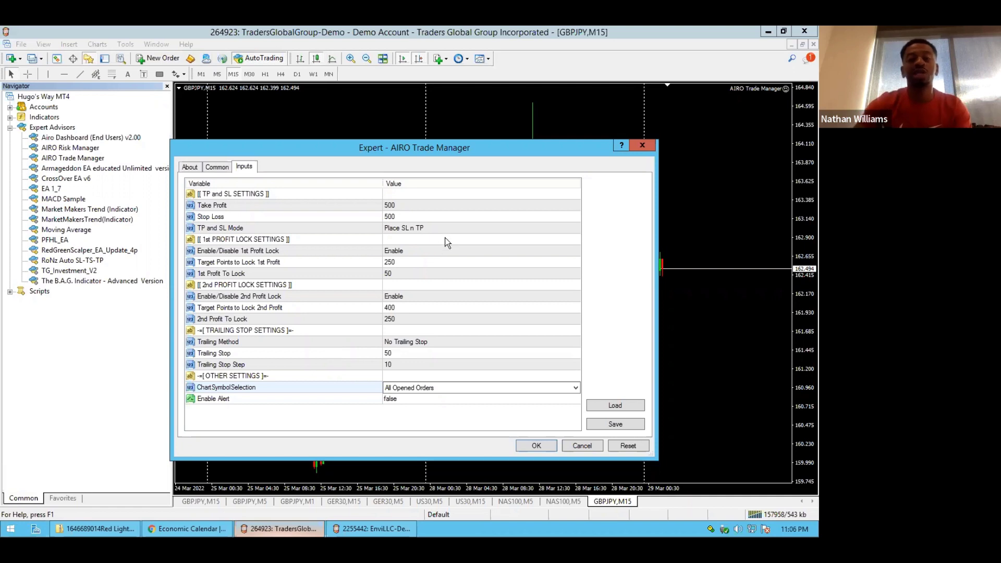
click(477, 387)
click(427, 398)
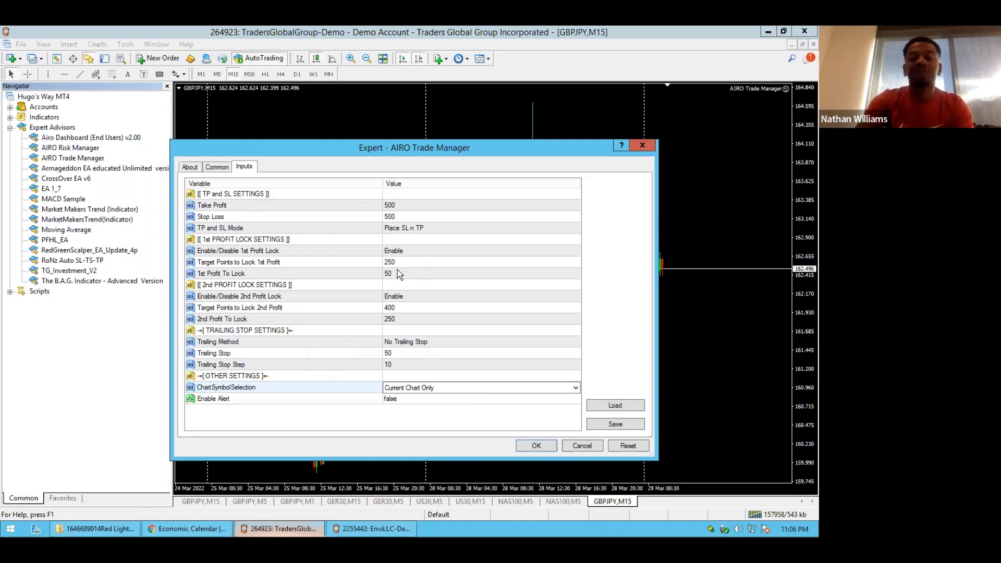
Step: Check the ChartSymbolSelection choices again, keep Current Chart Only, and cancel the AIRO Trade Manager setup
click(410, 386)
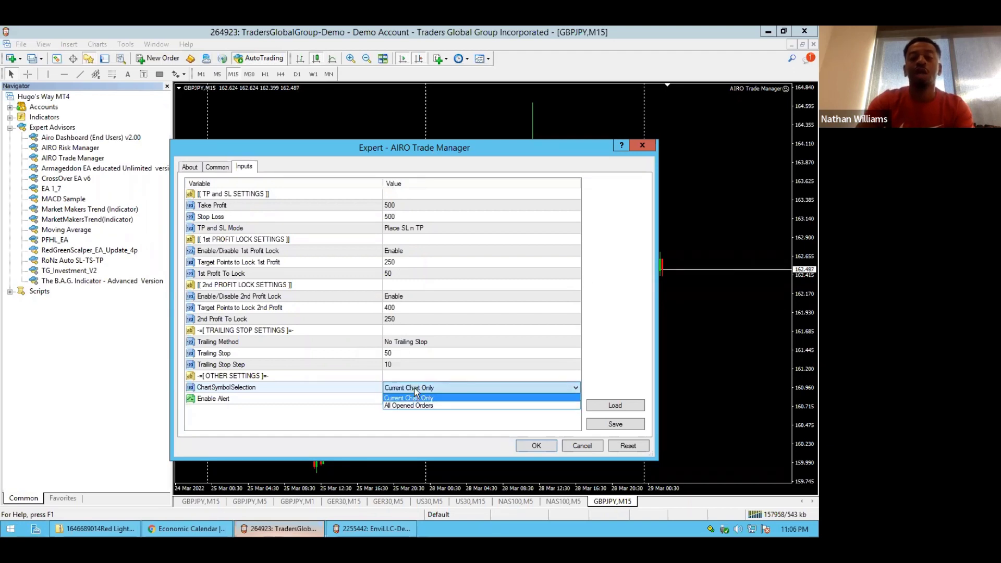
click(414, 392)
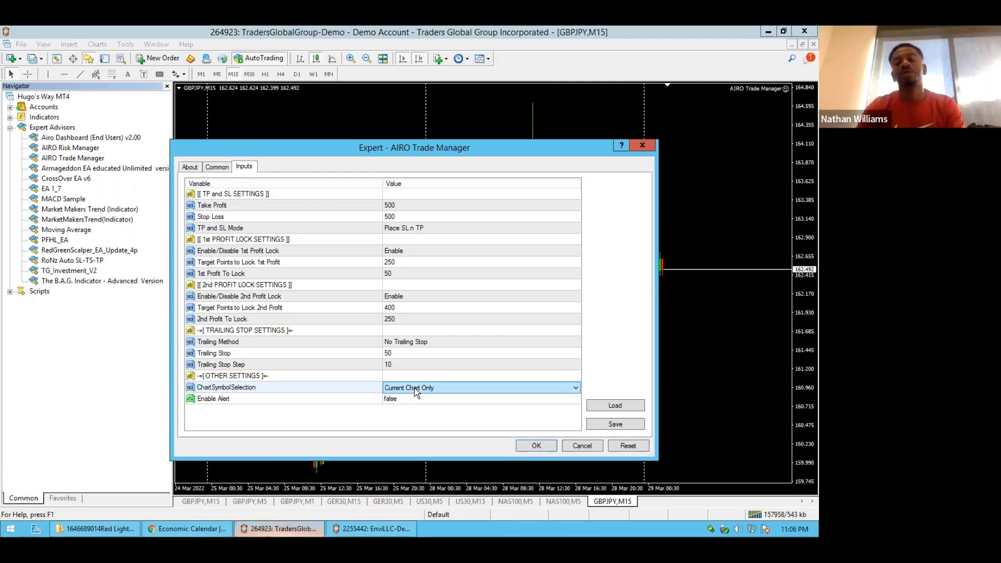
click(414, 391)
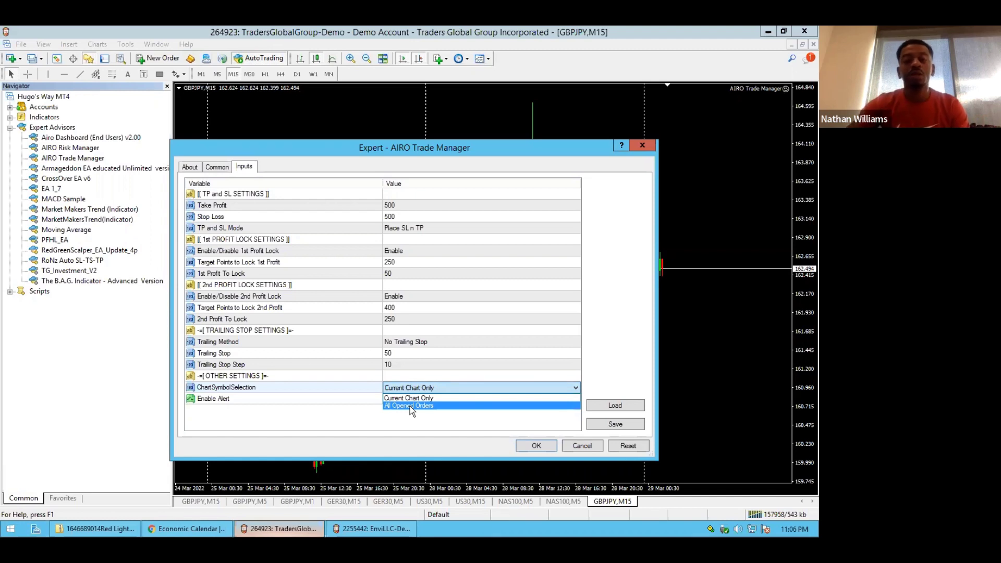
click(392, 431)
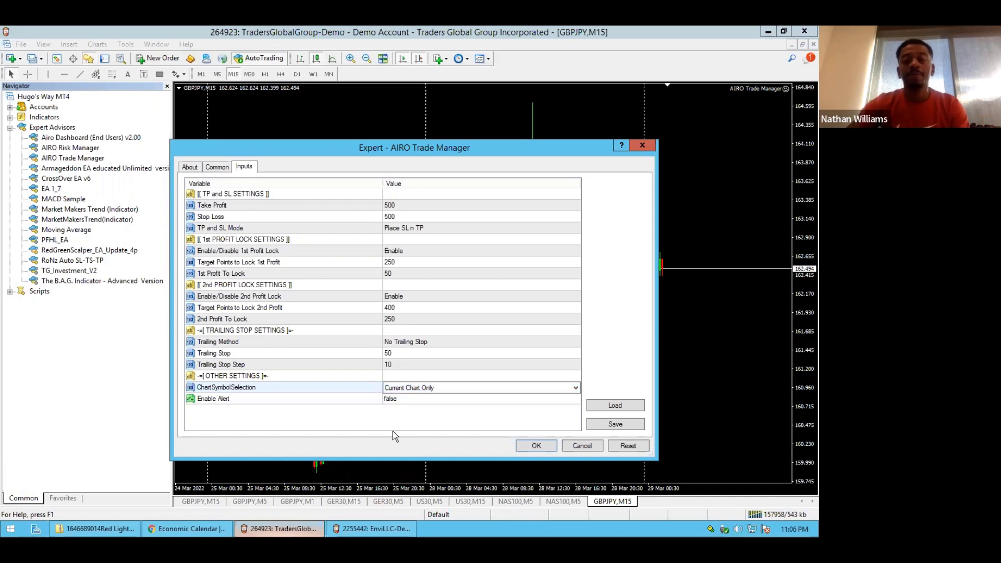
click(590, 446)
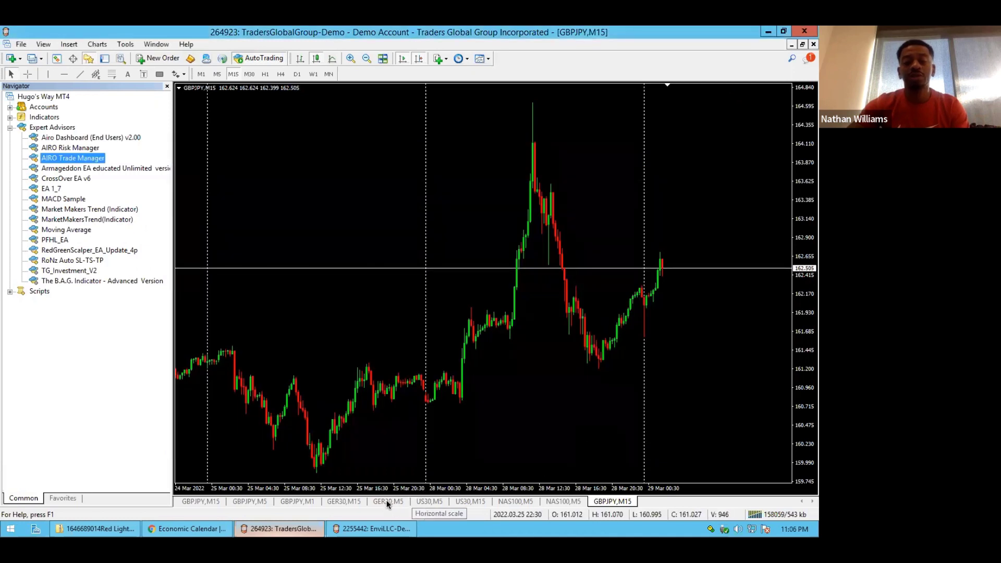